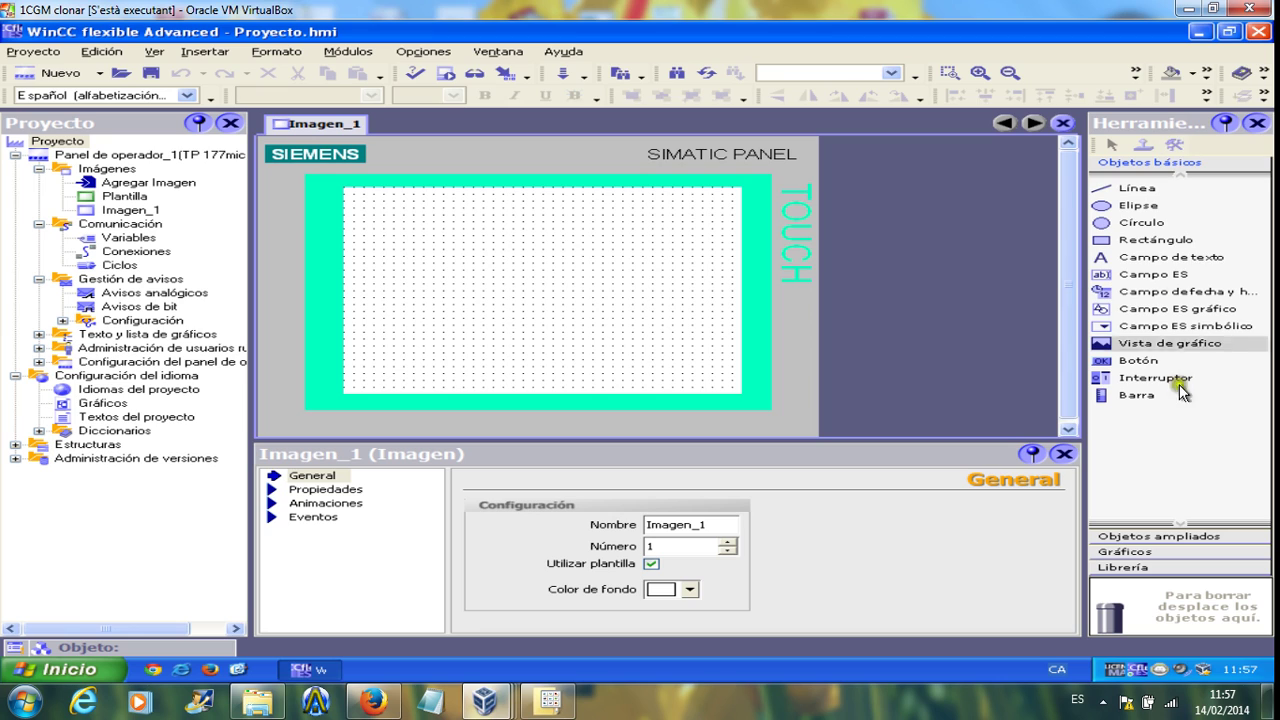
# Open the 3-D Pushbuttons folder of the SymbolFactory 4 Color collection in the Symbol Factory graphics.
pyautogui.click(1135, 552)
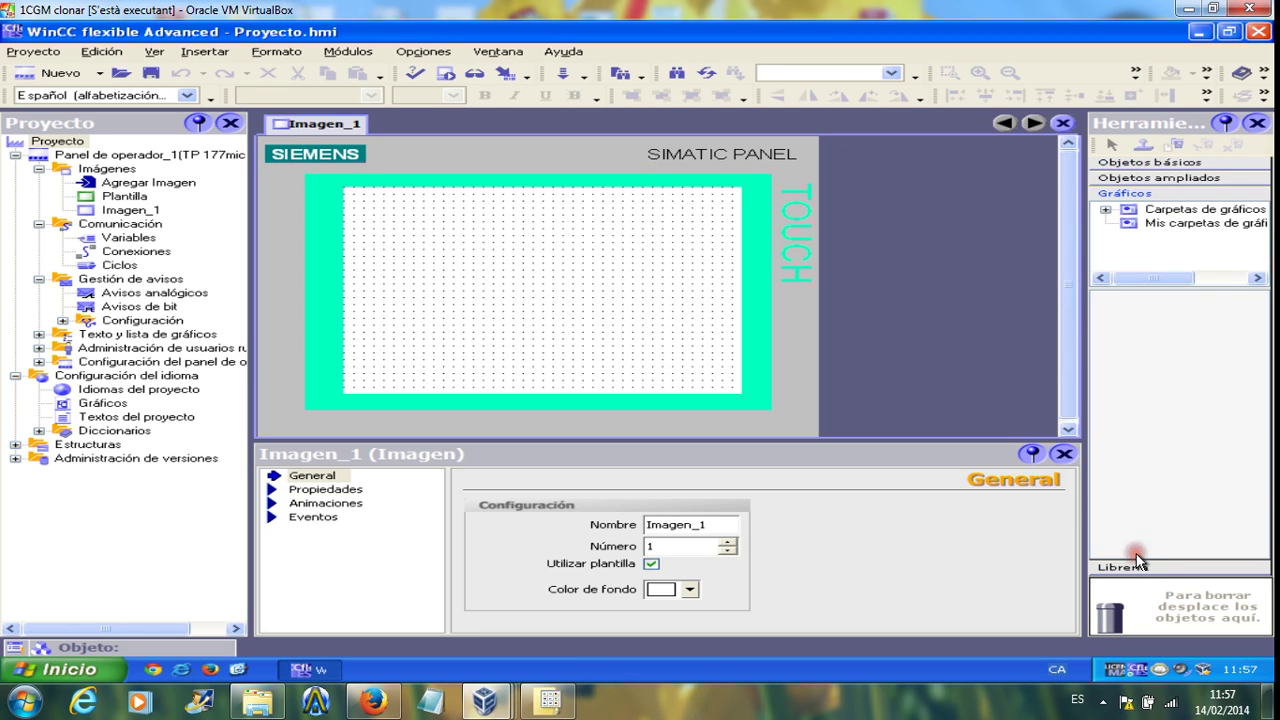
pyautogui.click(1106, 209)
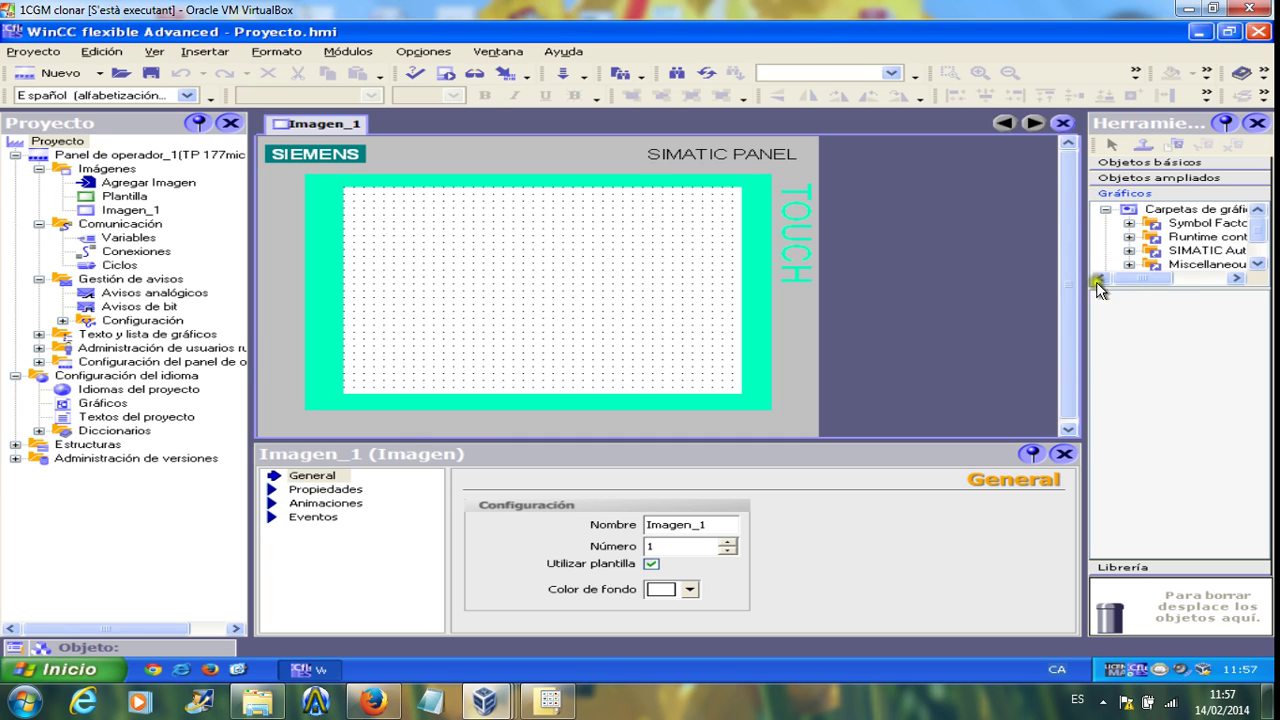
pyautogui.moveTo(1087, 258); pyautogui.dragTo(1036, 278)
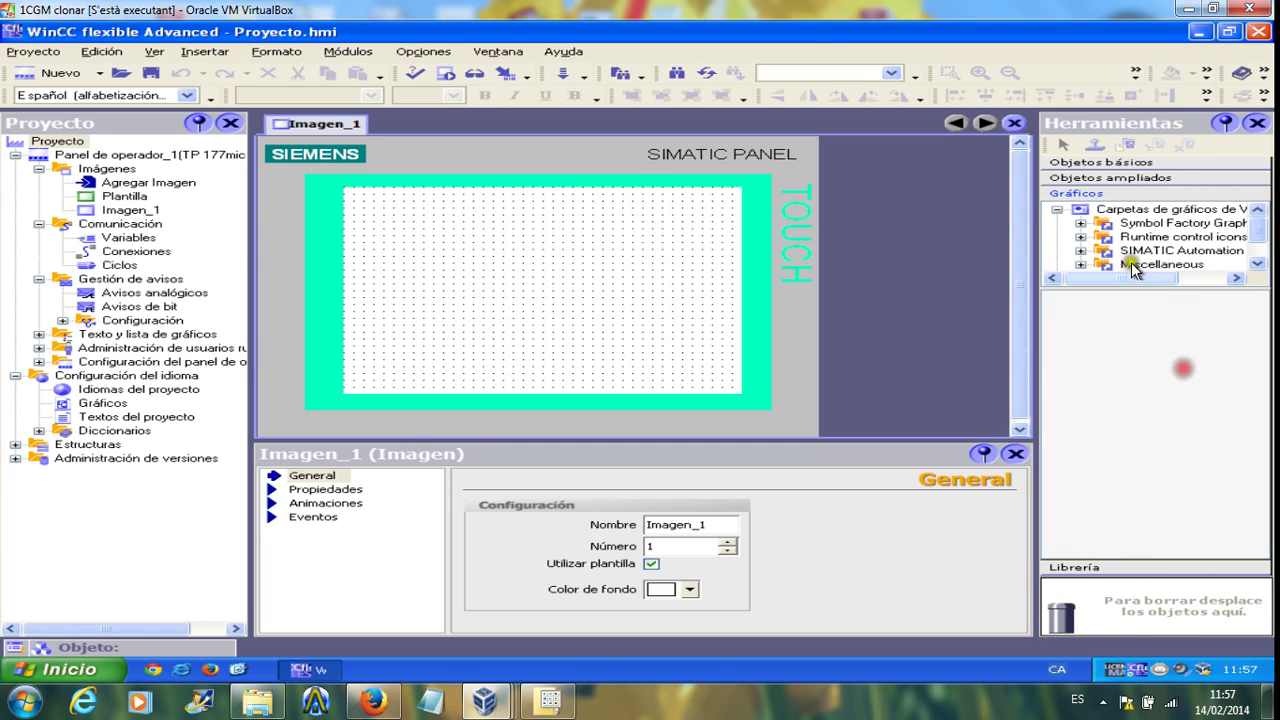
pyautogui.click(1081, 223)
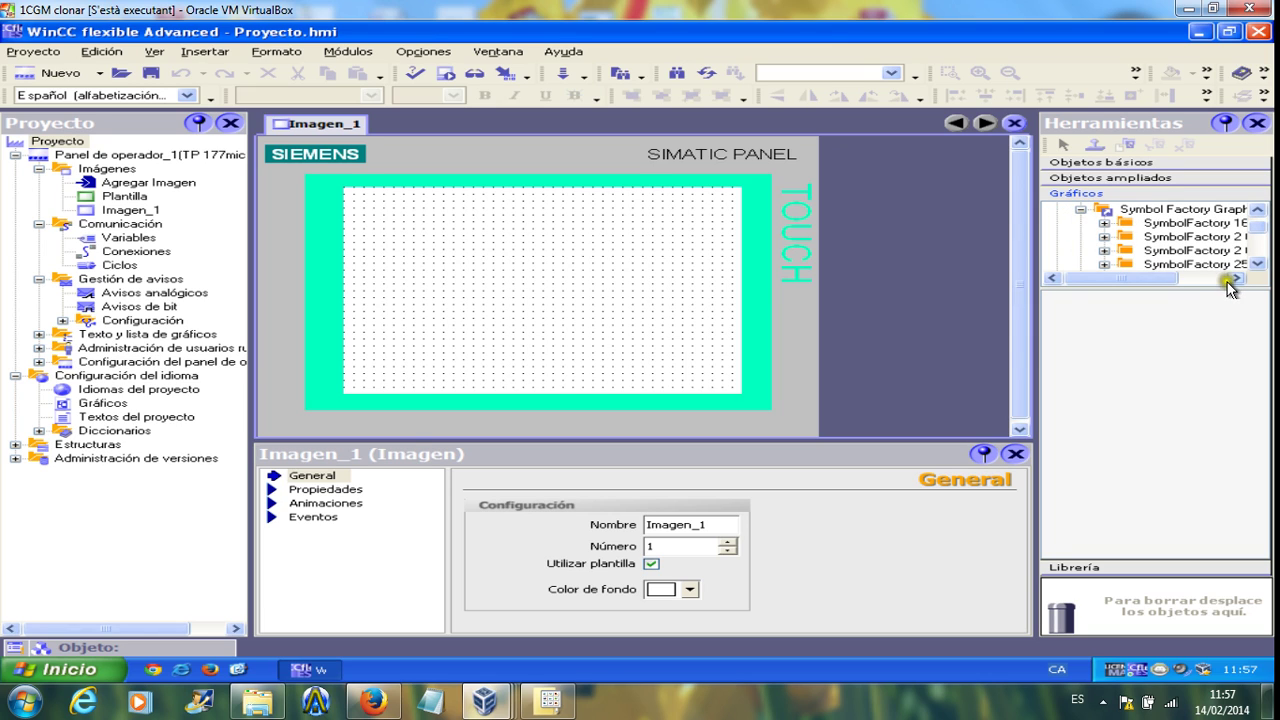
pyautogui.moveTo(1212, 291); pyautogui.dragTo(1232, 400)
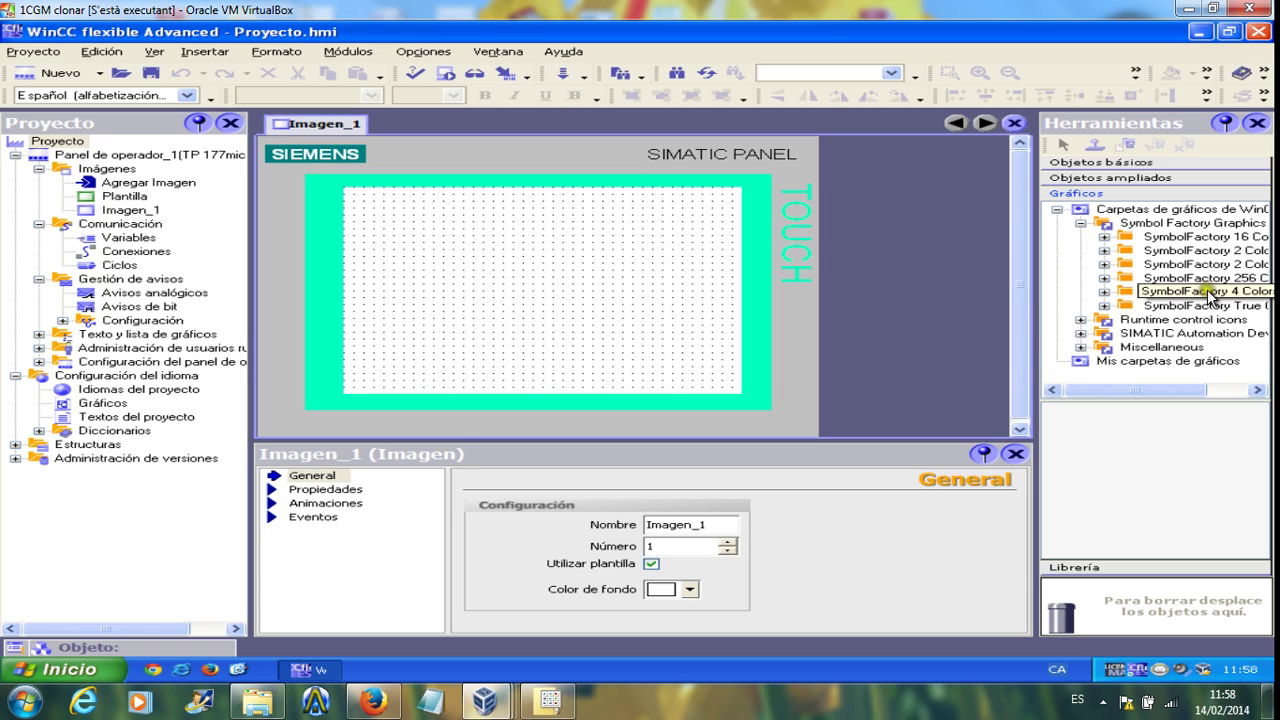
pyautogui.click(1104, 291)
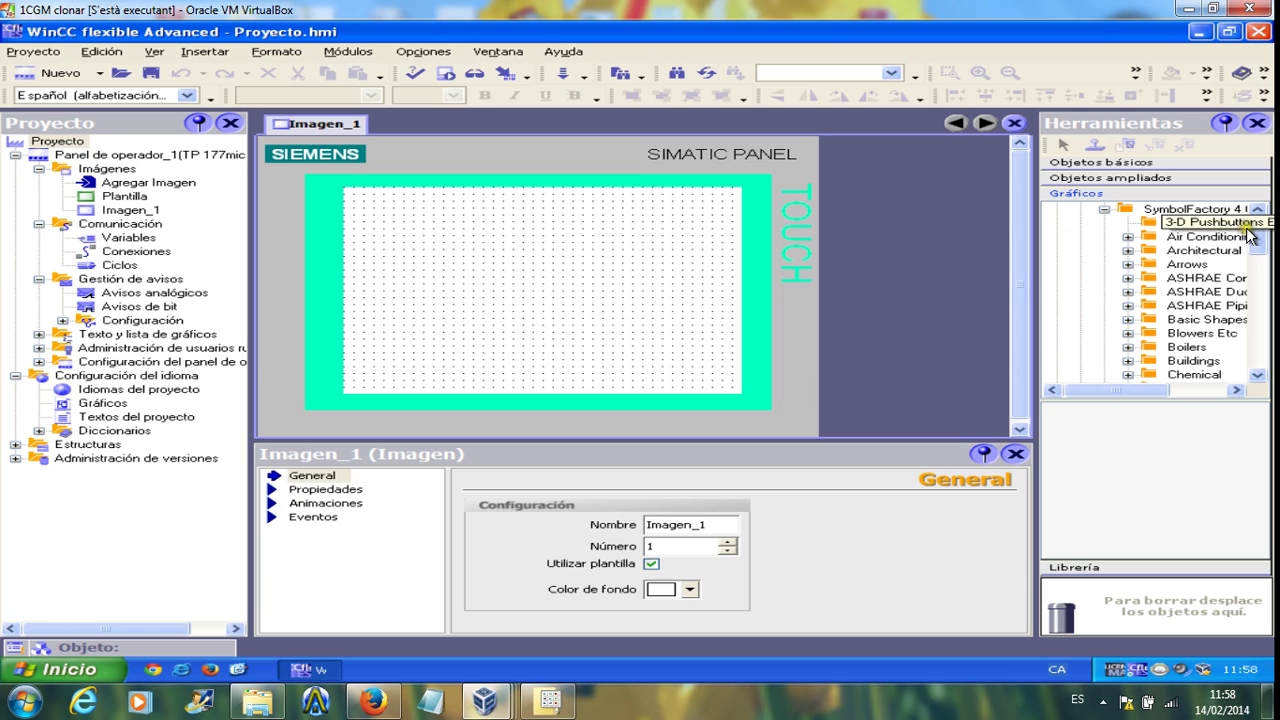
pyautogui.click(1208, 222)
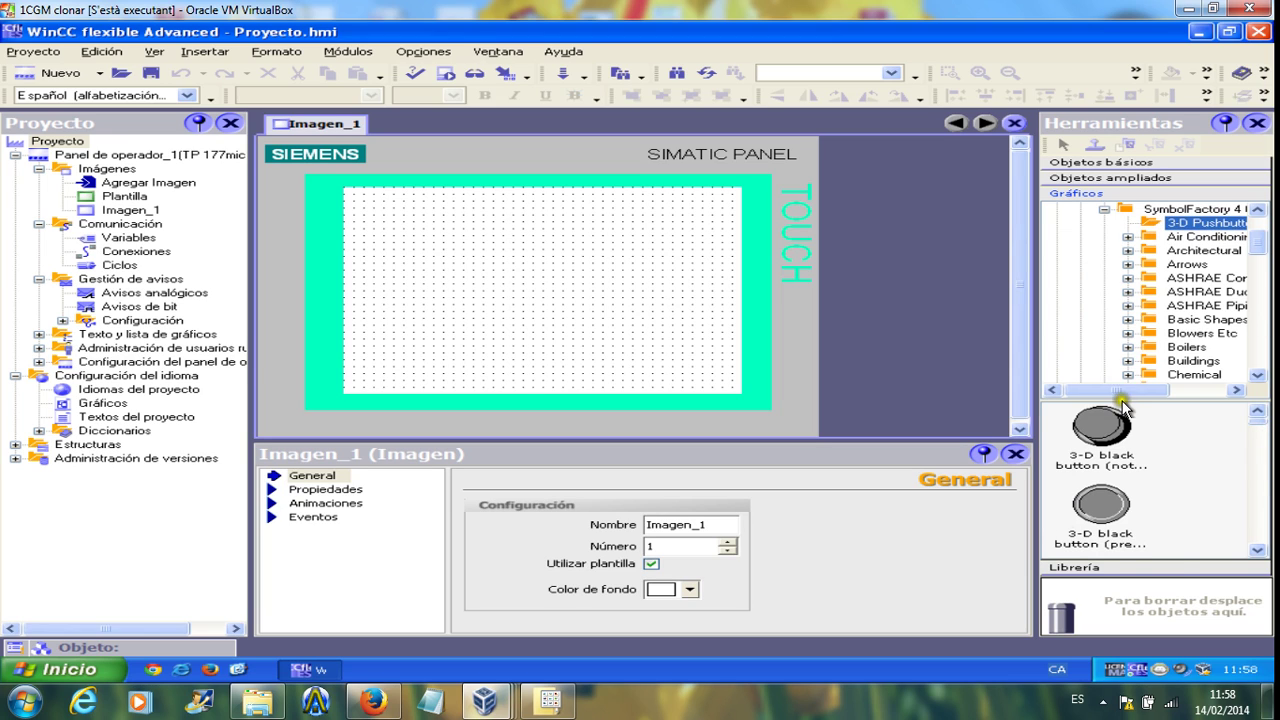
# Place the Selector switch 3 (left).wmf graphic in the upper-left part of the Imagen_1 screen.
pyautogui.click(1259, 550)
pyautogui.click(1259, 550)
pyautogui.click(1259, 550)
pyautogui.click(1259, 550)
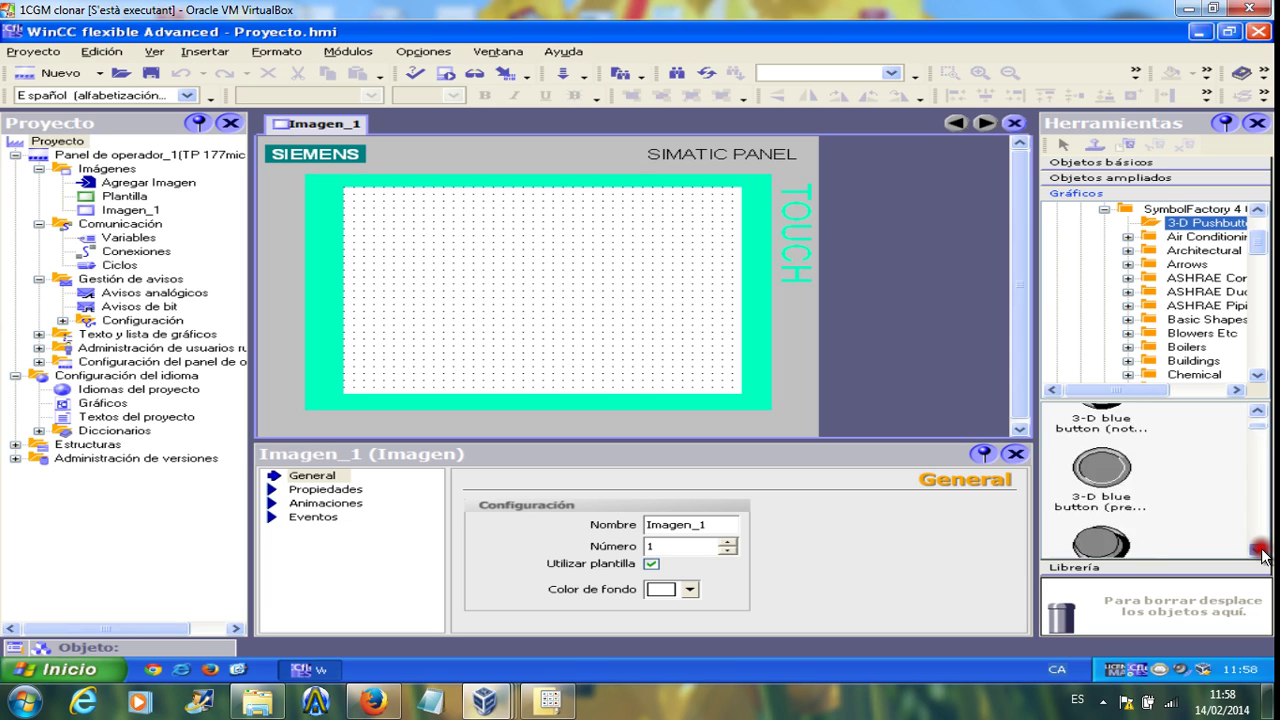
pyautogui.click(1259, 550)
pyautogui.click(1259, 550)
pyautogui.click(1259, 550)
pyautogui.click(1259, 550)
pyautogui.click(1259, 550)
pyautogui.click(1259, 550)
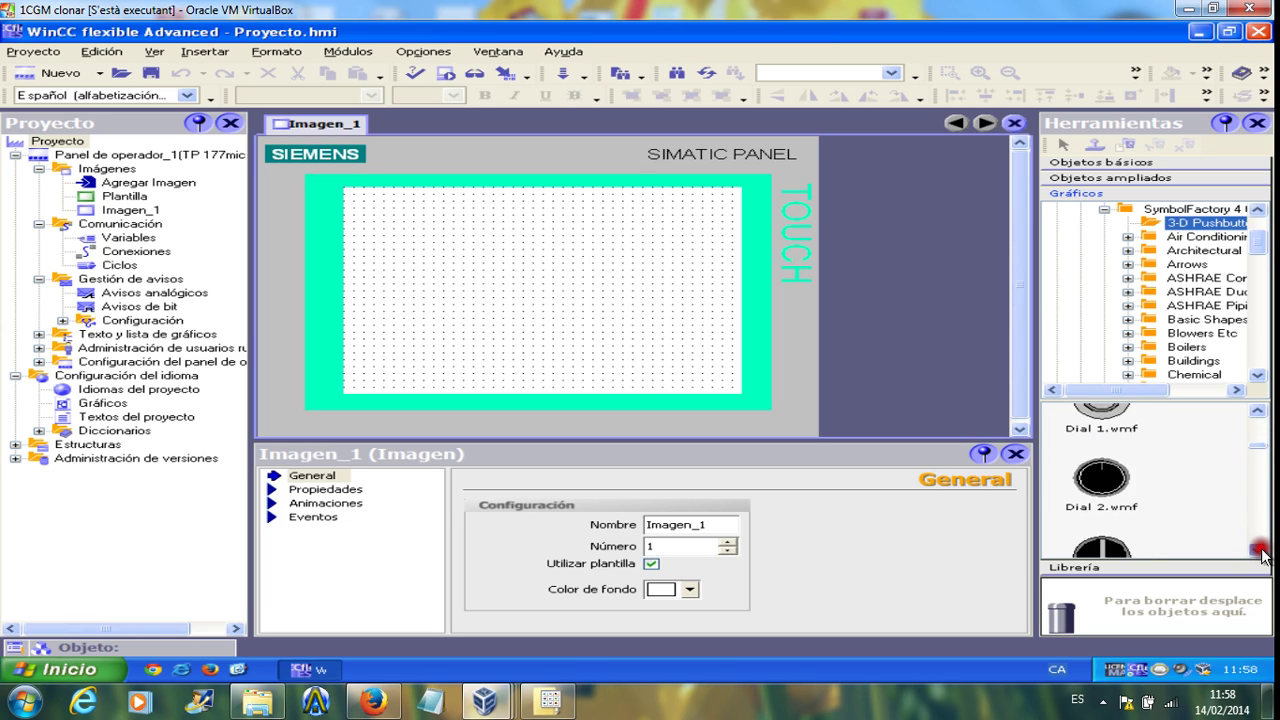
pyautogui.click(1259, 550)
pyautogui.click(1259, 550)
pyautogui.click(1259, 550)
pyautogui.click(1259, 550)
pyautogui.click(1259, 550)
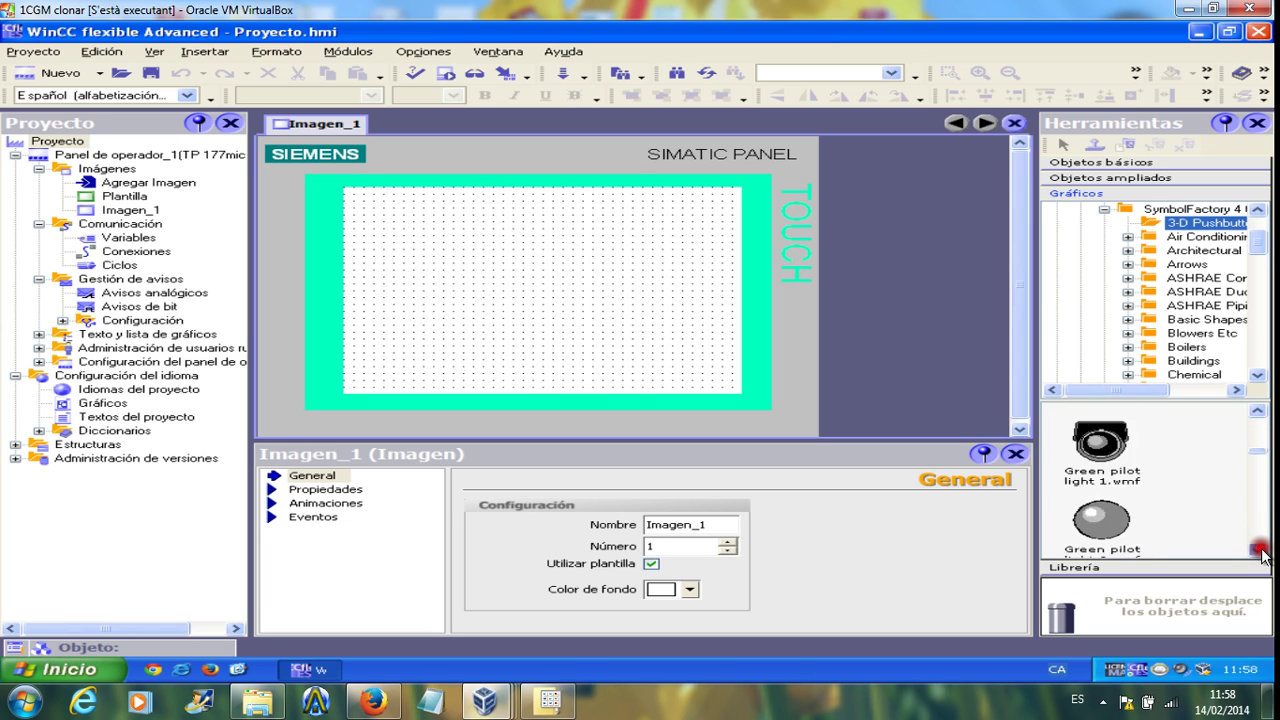
pyautogui.click(1259, 550)
pyautogui.click(1259, 550)
pyautogui.click(1259, 550)
pyautogui.click(1259, 550)
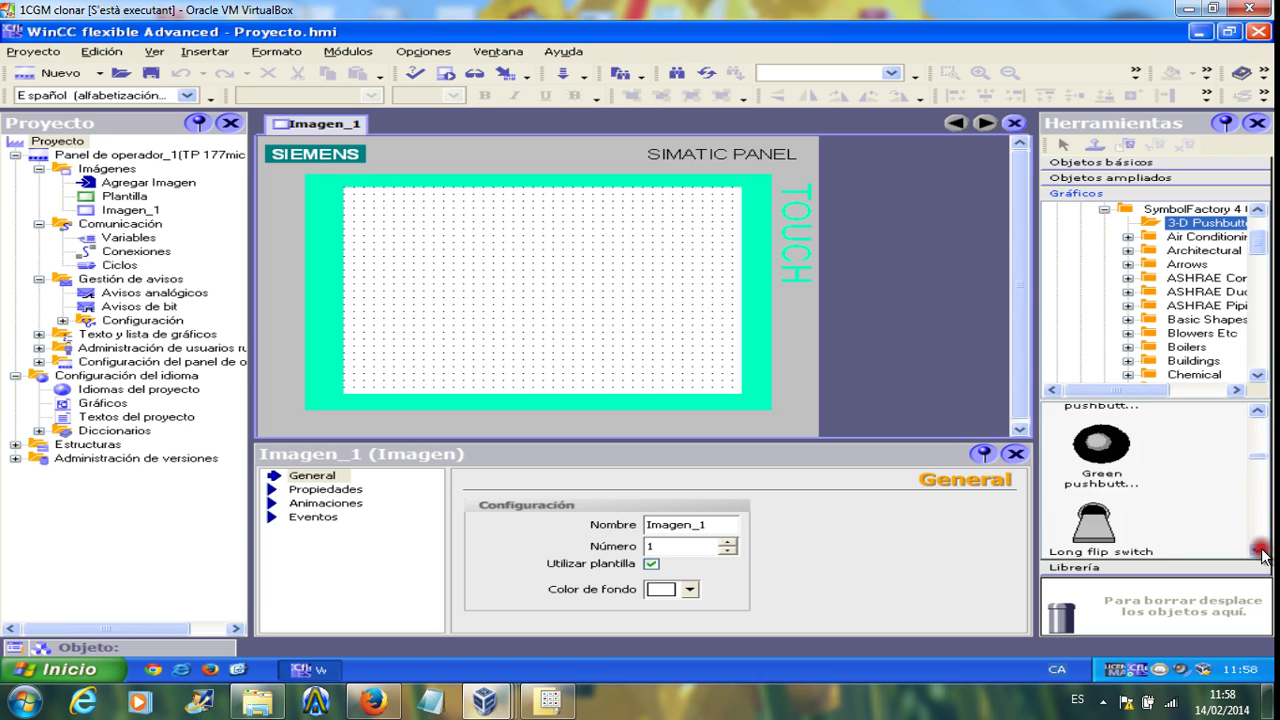
pyautogui.click(1259, 550)
pyautogui.click(1259, 550)
pyautogui.click(1259, 550)
pyautogui.click(1259, 550)
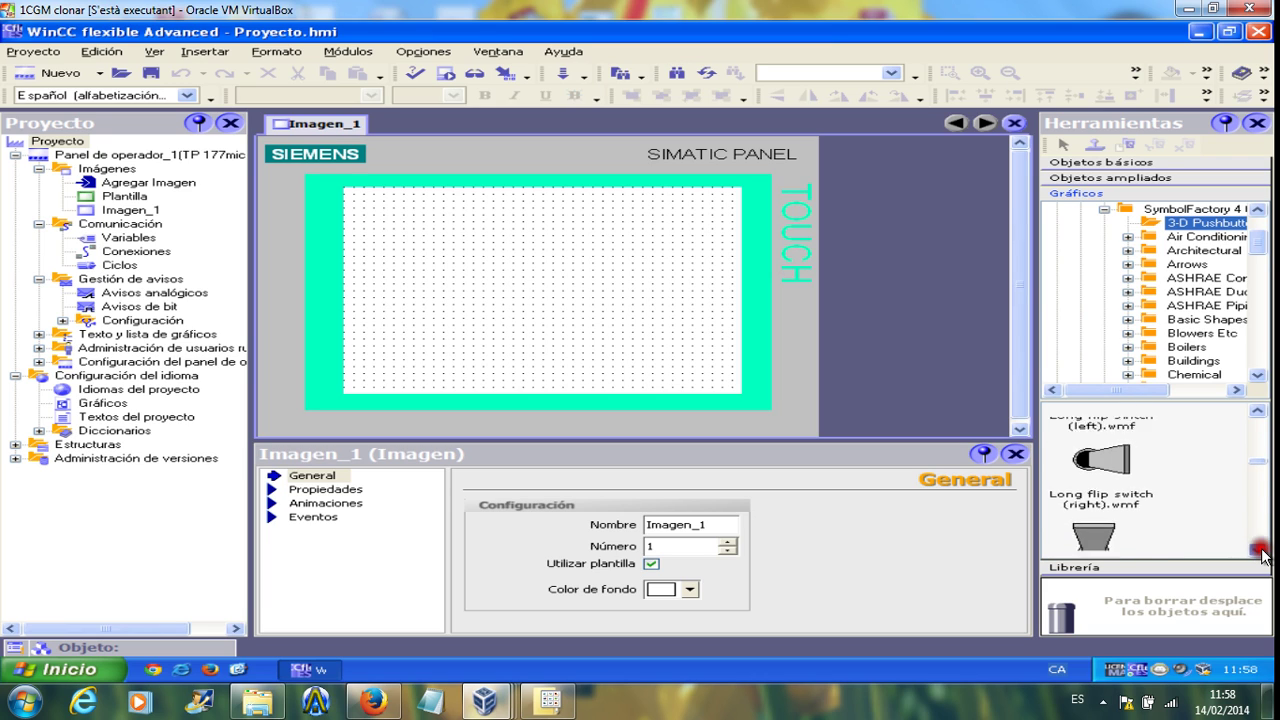
pyautogui.click(1259, 550)
pyautogui.click(1259, 550)
pyautogui.click(1259, 550)
pyautogui.click(1259, 550)
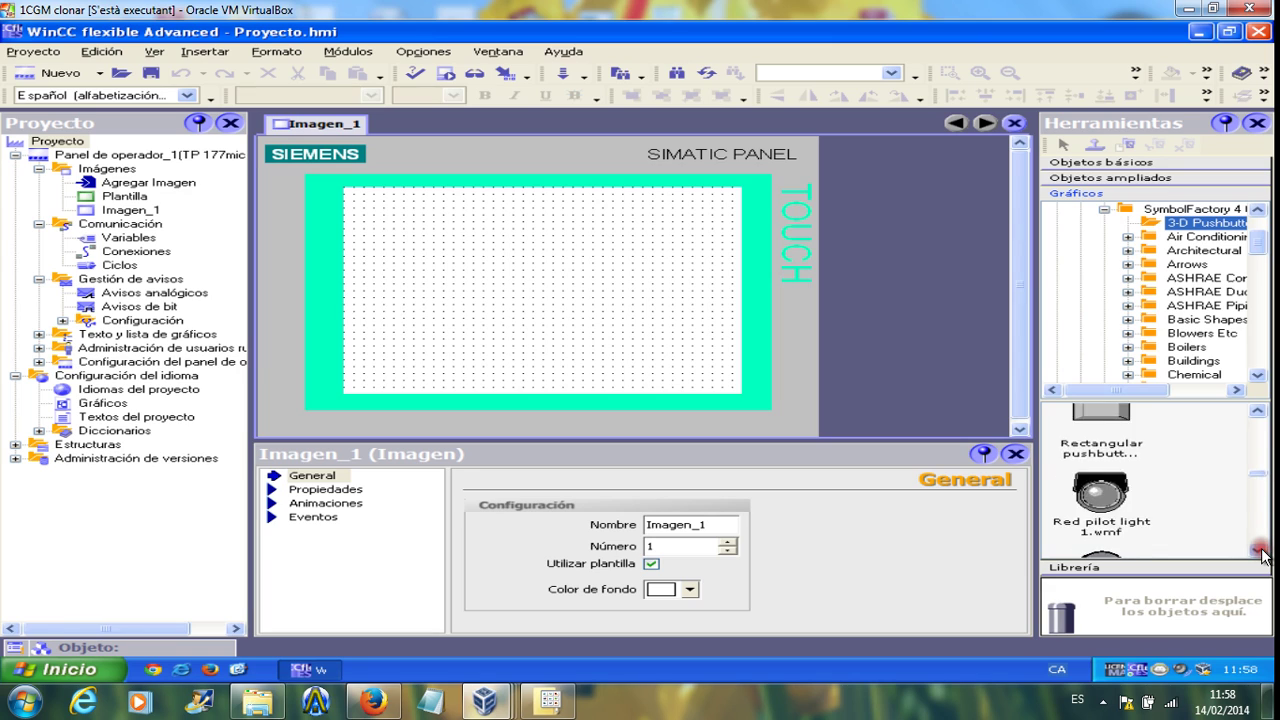
pyautogui.click(1259, 550)
pyautogui.click(1259, 550)
pyautogui.click(1259, 550)
pyautogui.click(1259, 550)
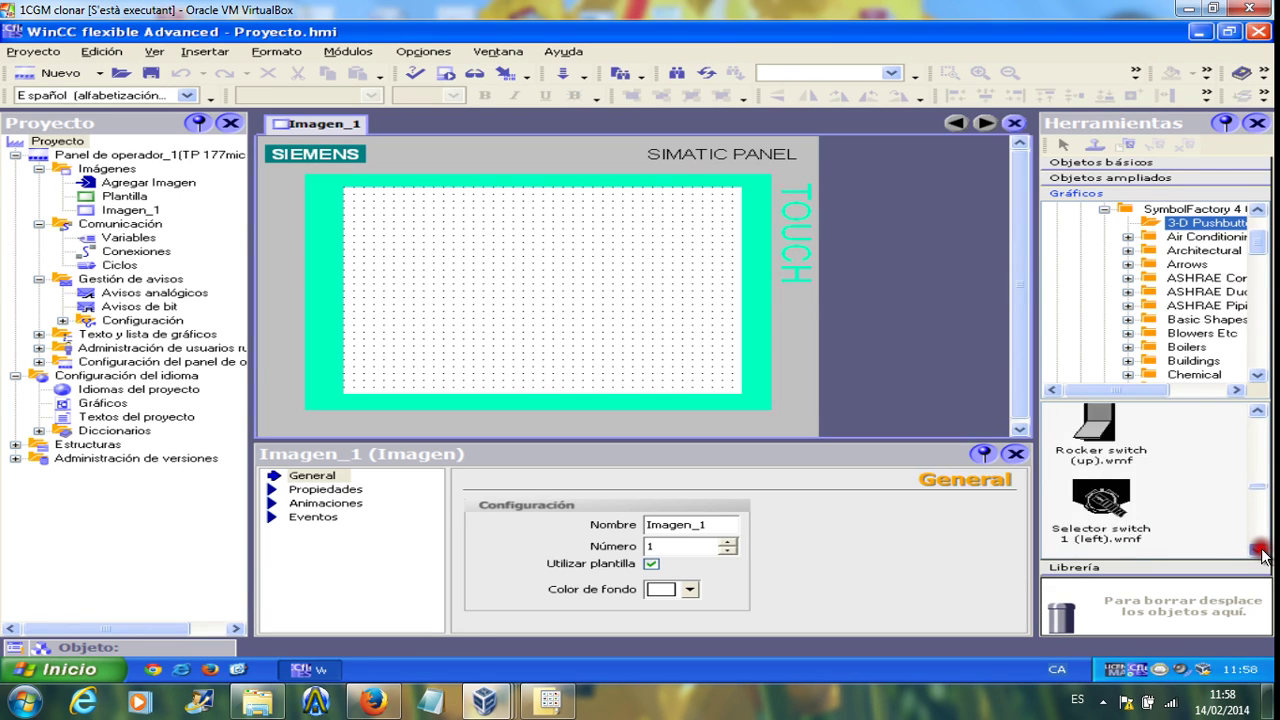
pyautogui.click(1259, 550)
pyautogui.click(1259, 550)
pyautogui.click(1259, 550)
pyautogui.click(1259, 550)
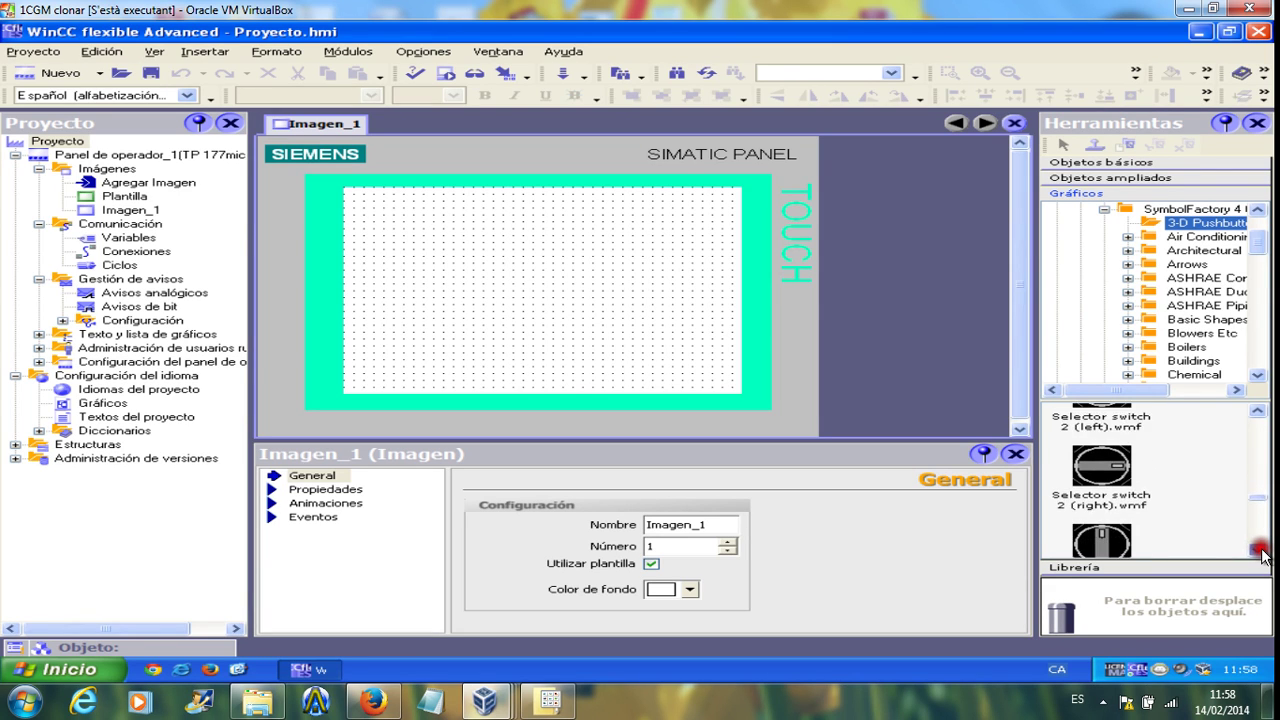
pyautogui.click(1259, 550)
pyautogui.click(1259, 550)
pyautogui.click(1259, 550)
pyautogui.click(1259, 550)
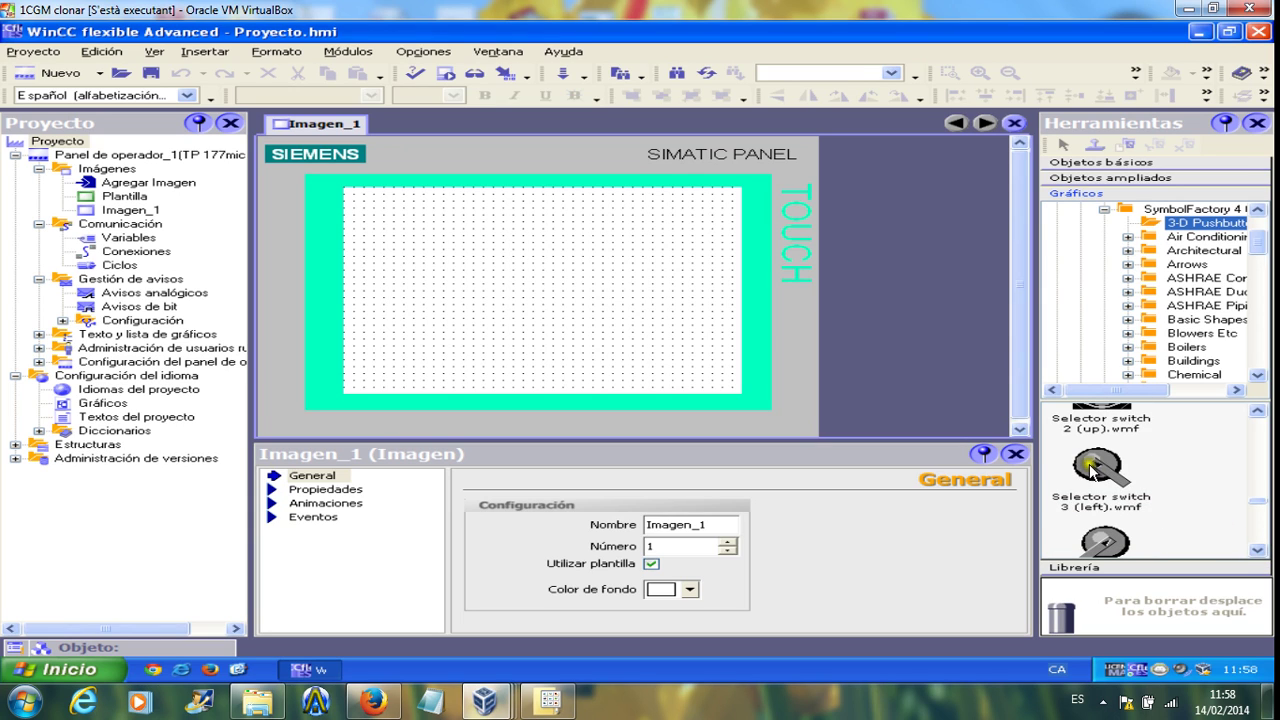
pyautogui.click(1098, 466)
pyautogui.moveTo(1098, 466); pyautogui.dragTo(437, 265)
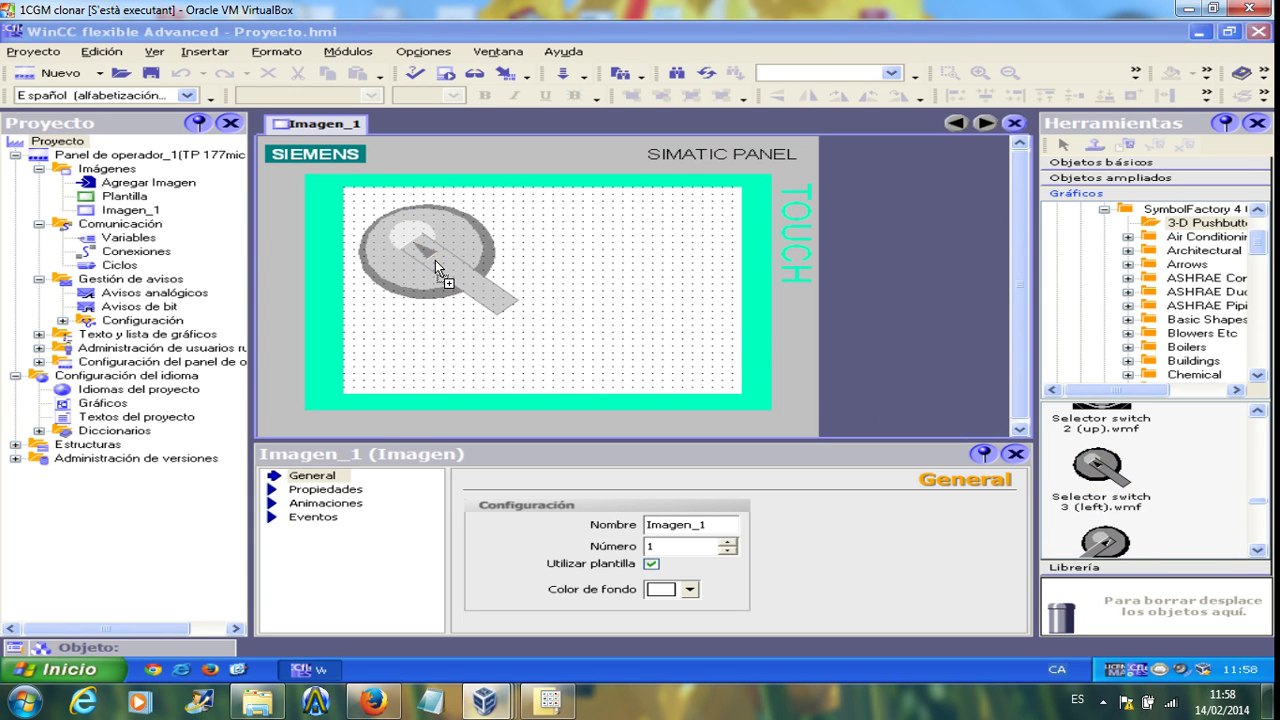
pyautogui.moveTo(437, 265); pyautogui.dragTo(564, 362)
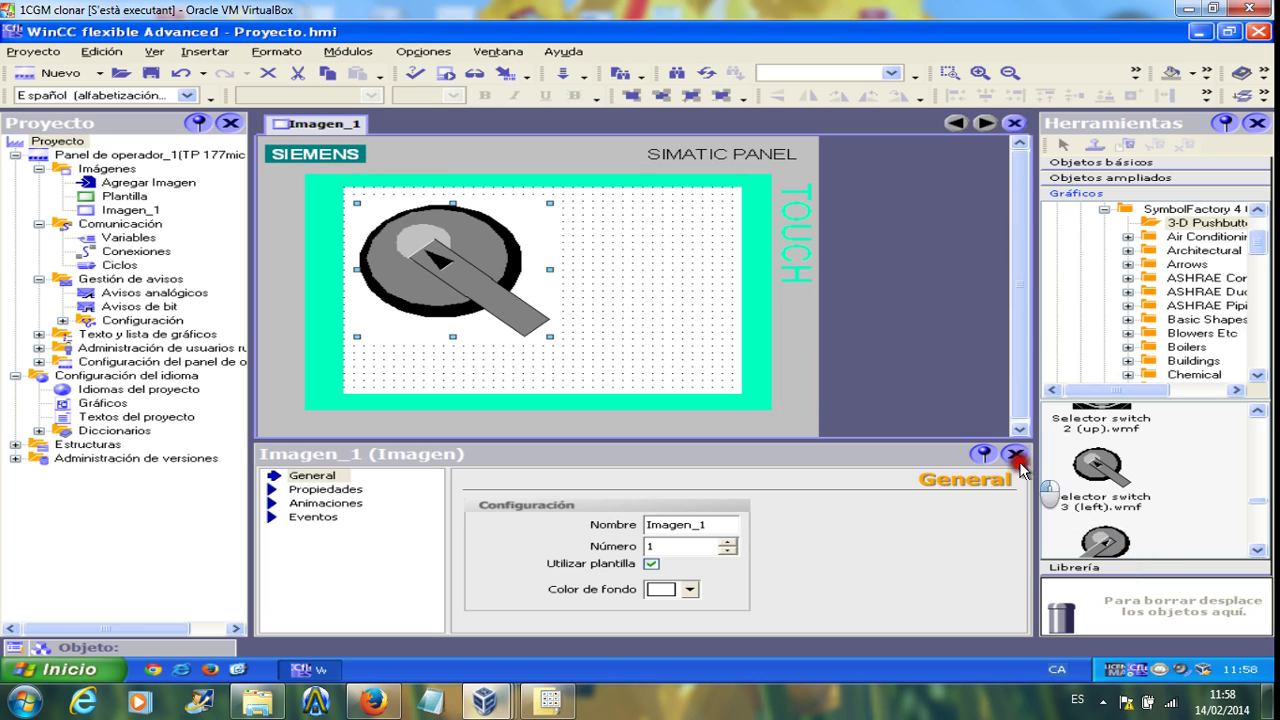
# Place the Selector switch 3 (right).wmf graphic on Imagen_1, to the right of the first selector switch.
pyautogui.click(607, 318)
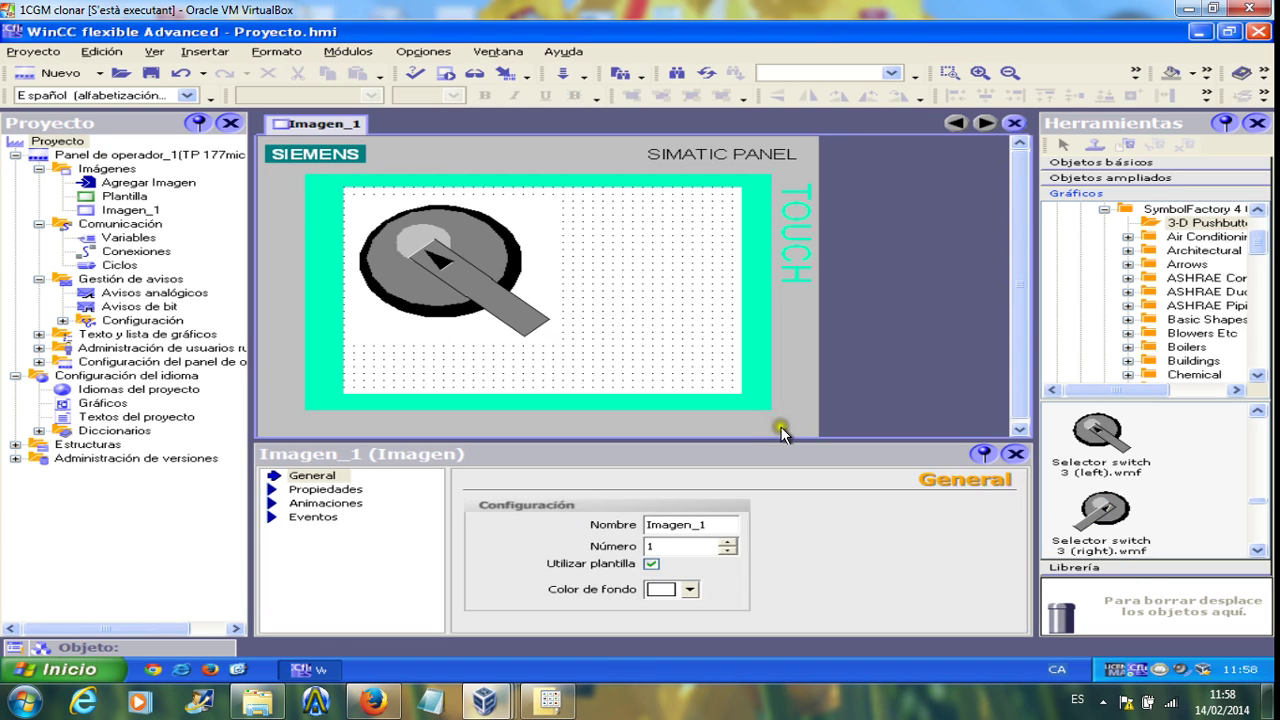
pyautogui.scroll(-1, 1101, 515)
pyautogui.moveTo(1101, 515); pyautogui.dragTo(655, 272)
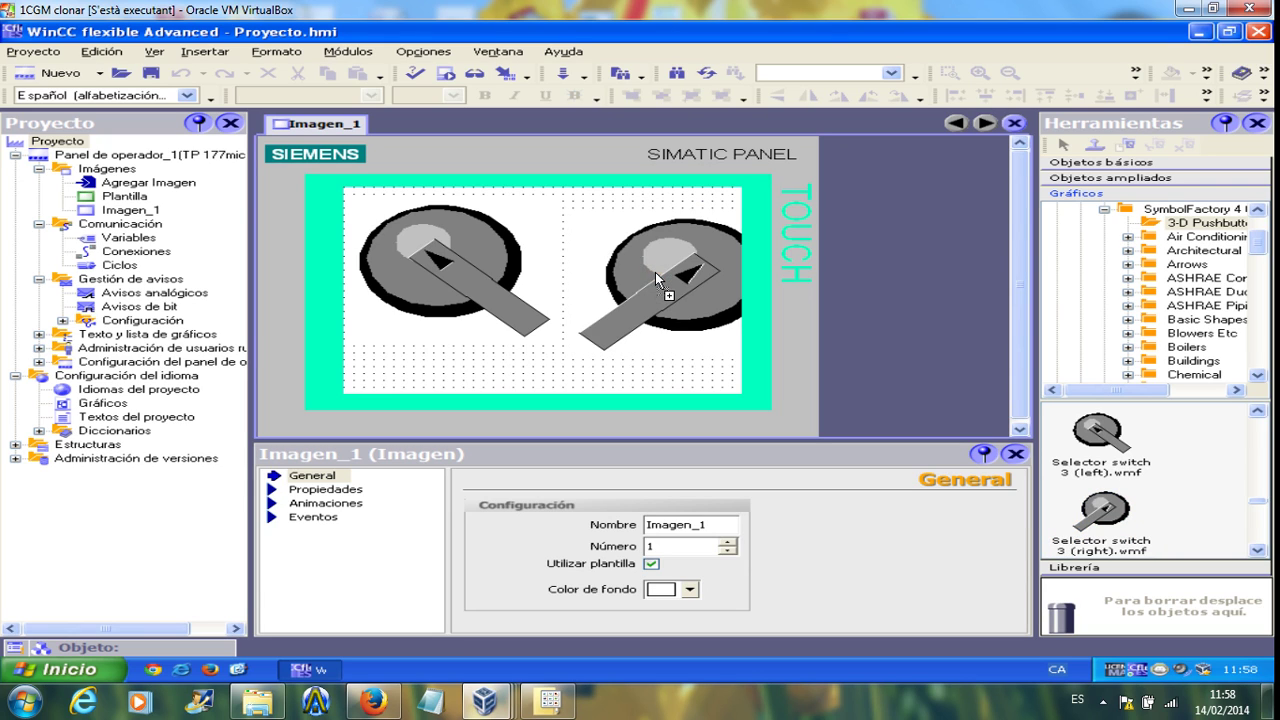
# Shrink both selector switch graphics to small symbols of equal size and set them side by side near the top of Imagen_1.
pyautogui.click(508, 322)
pyautogui.moveTo(550, 336); pyautogui.dragTo(405, 243)
pyautogui.moveTo(673, 307); pyautogui.dragTo(479, 226)
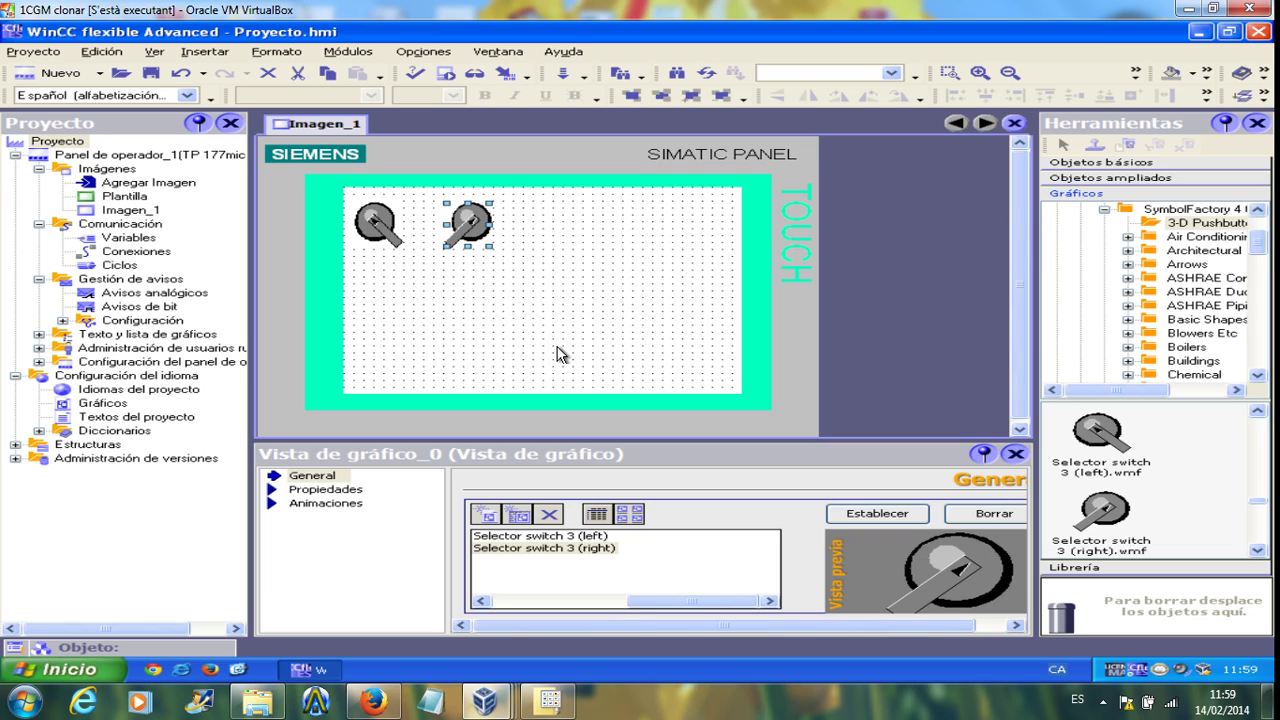
# Activate the visibility animation of the Selector switch 3 (left) graphic and set its visibility to Visible.
pyautogui.click(383, 231)
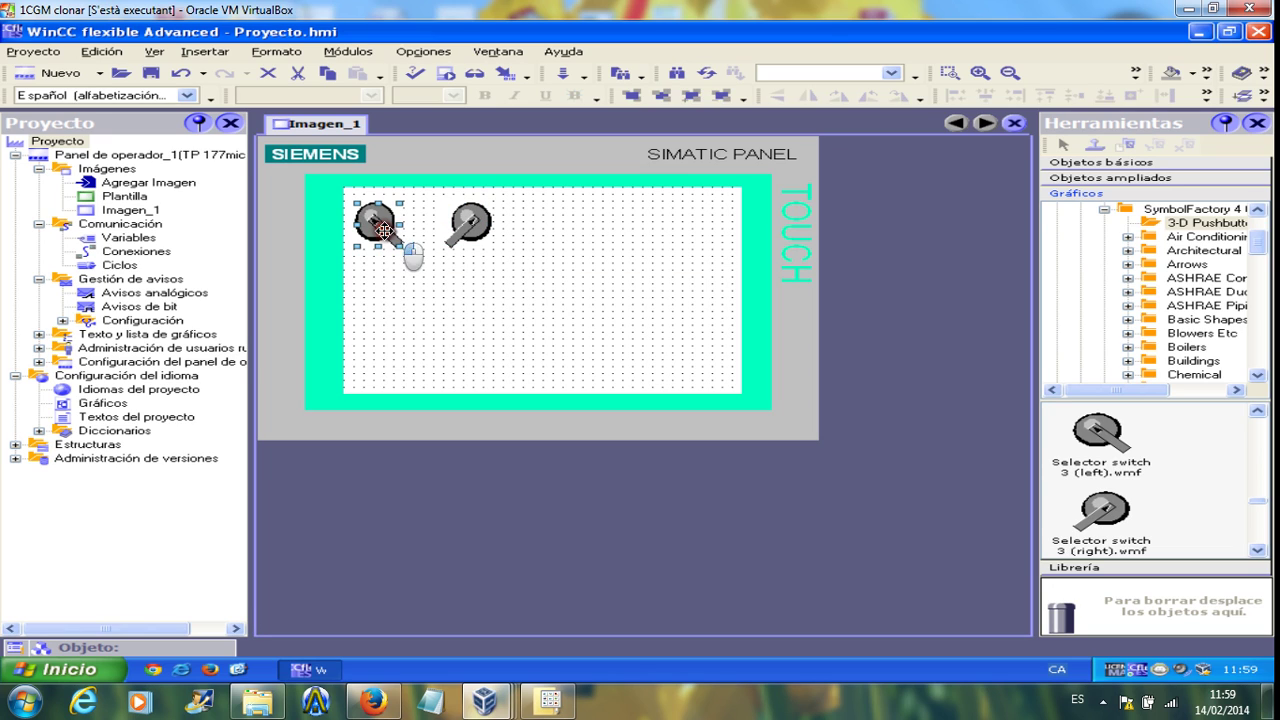
pyautogui.doubleClick(383, 231)
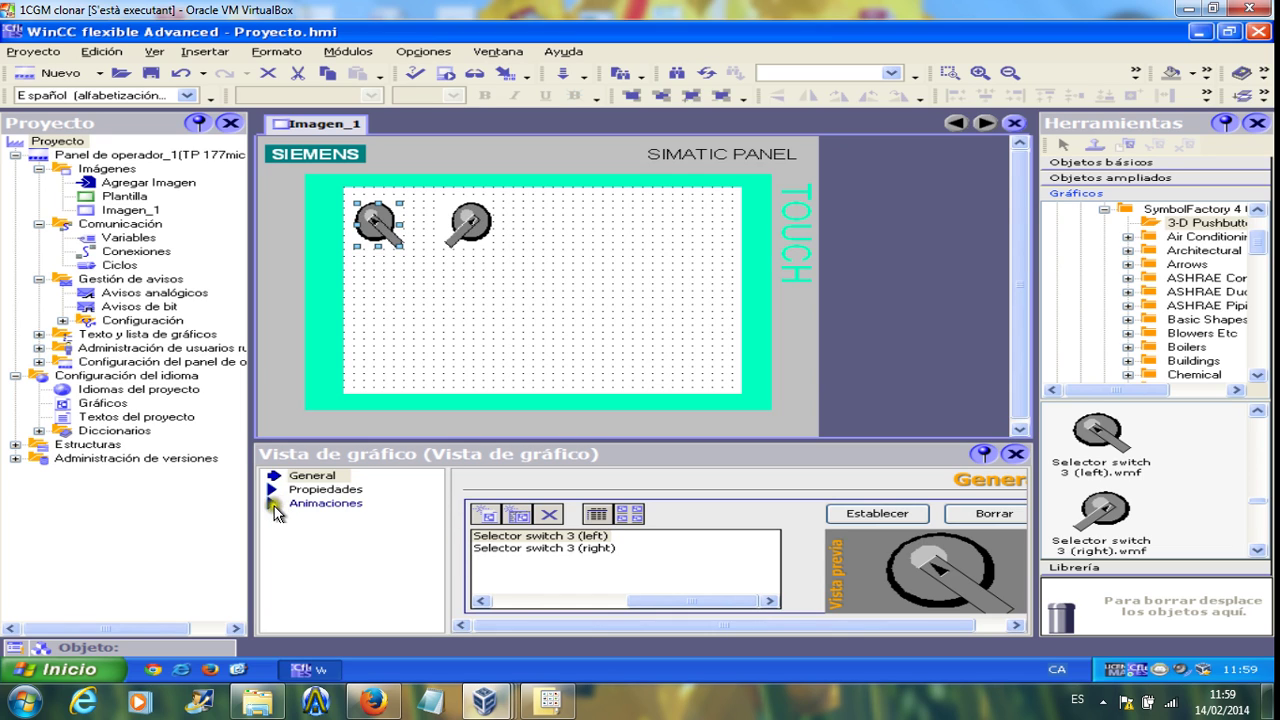
pyautogui.click(305, 503)
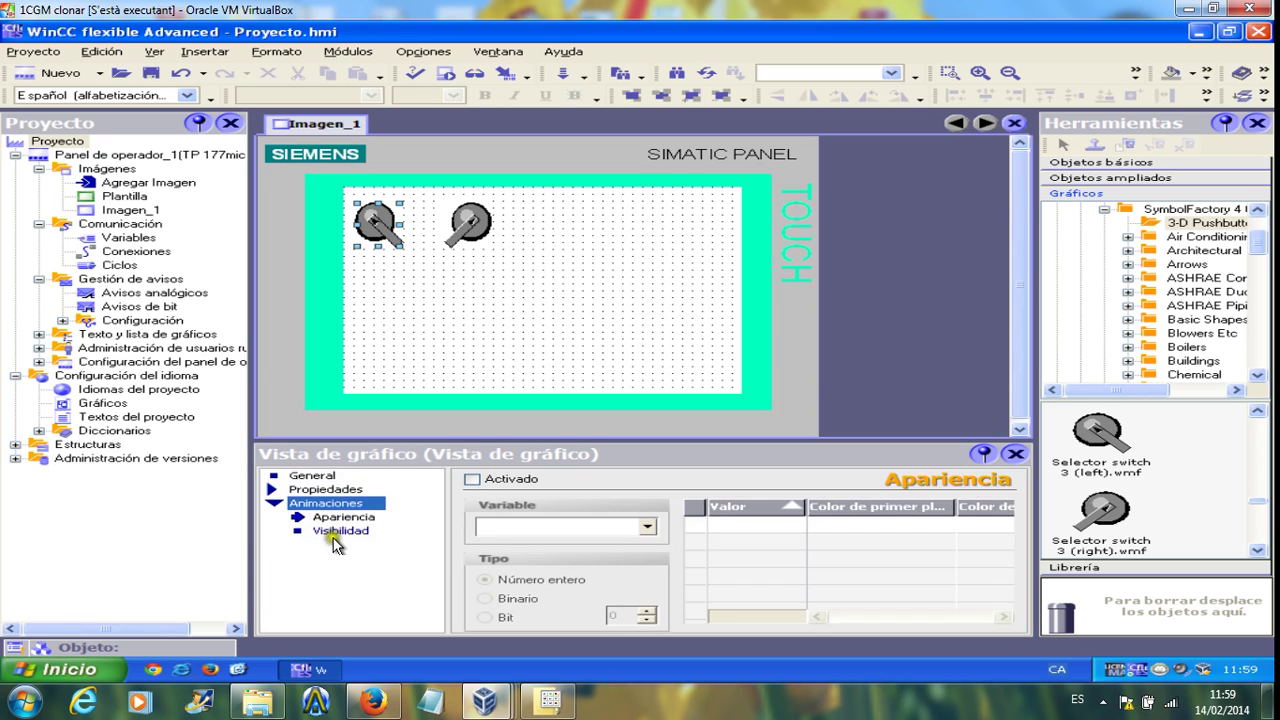
pyautogui.click(333, 531)
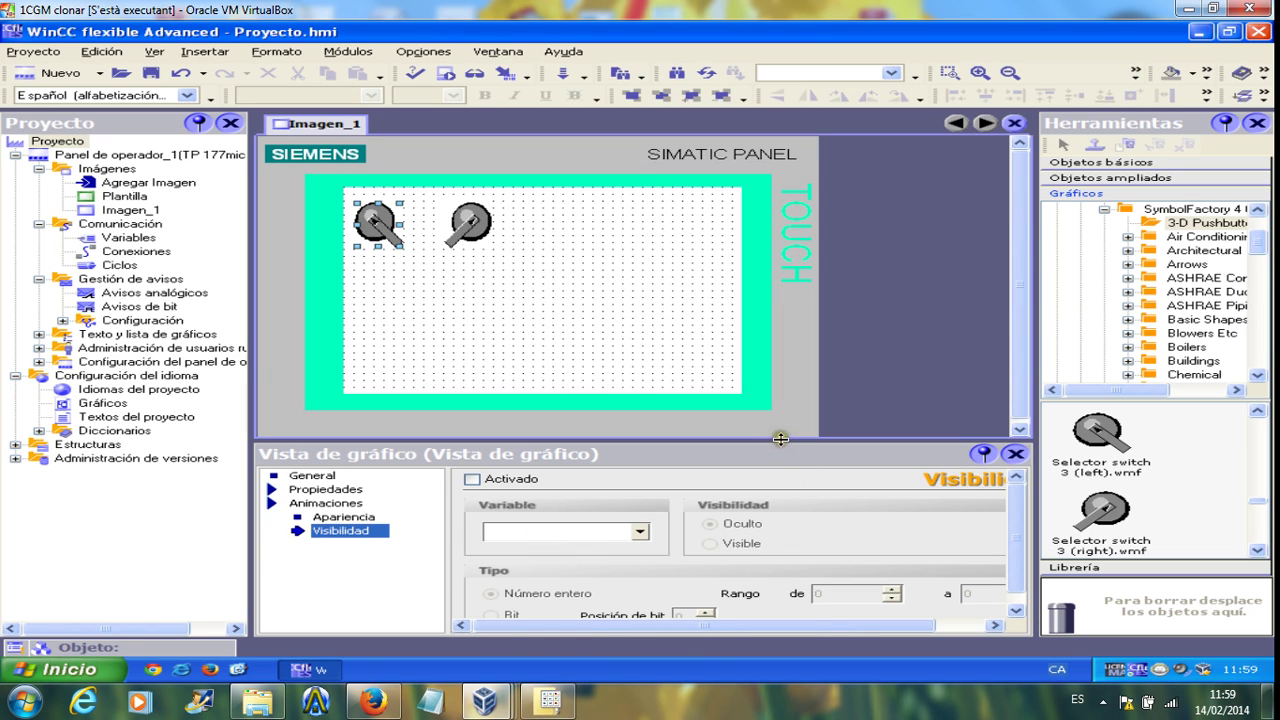
pyautogui.moveTo(783, 441); pyautogui.dragTo(785, 390)
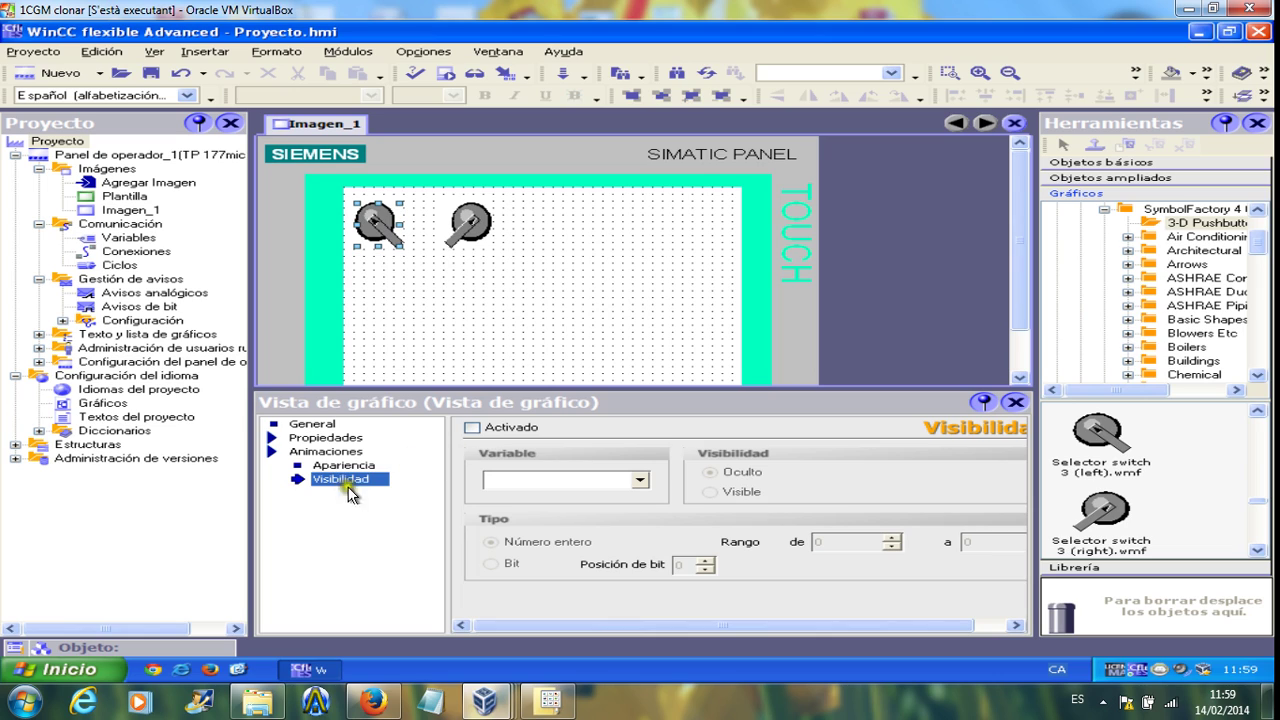
pyautogui.click(471, 427)
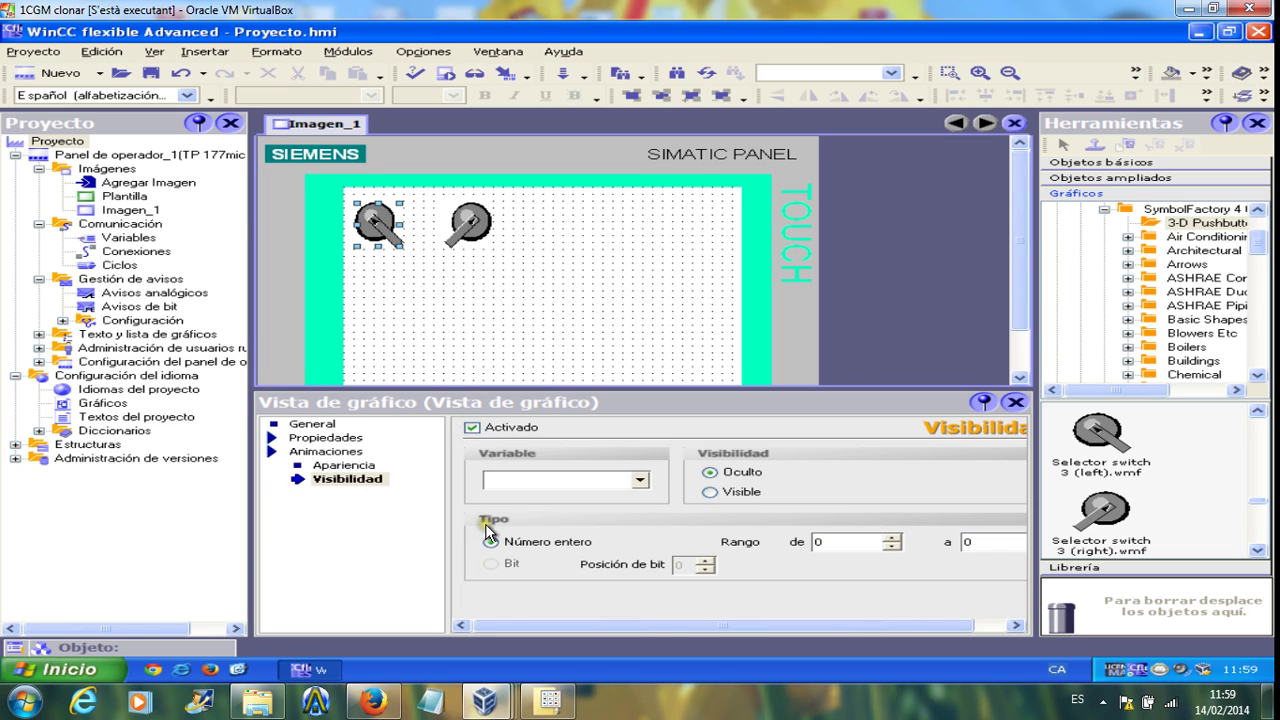
pyautogui.click(711, 491)
# Create a new variable named Sel Auto for the switch's visibility animation.
pyautogui.click(640, 481)
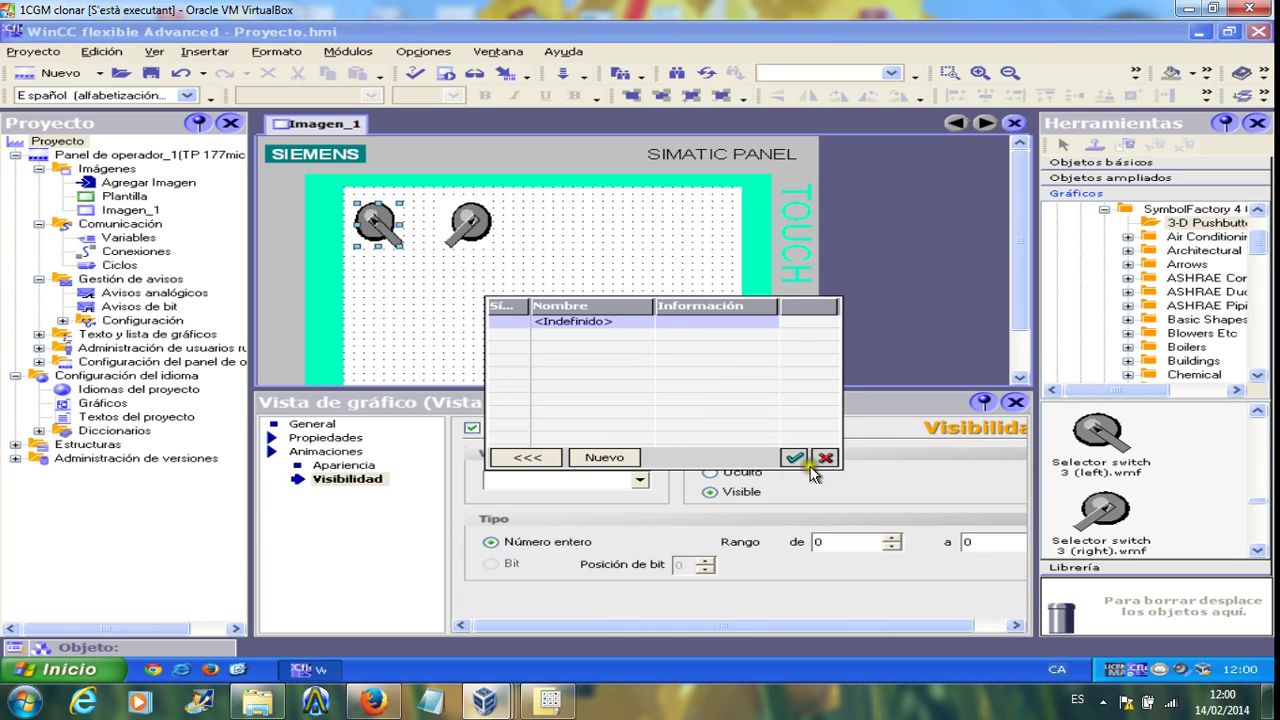
pyautogui.click(590, 457)
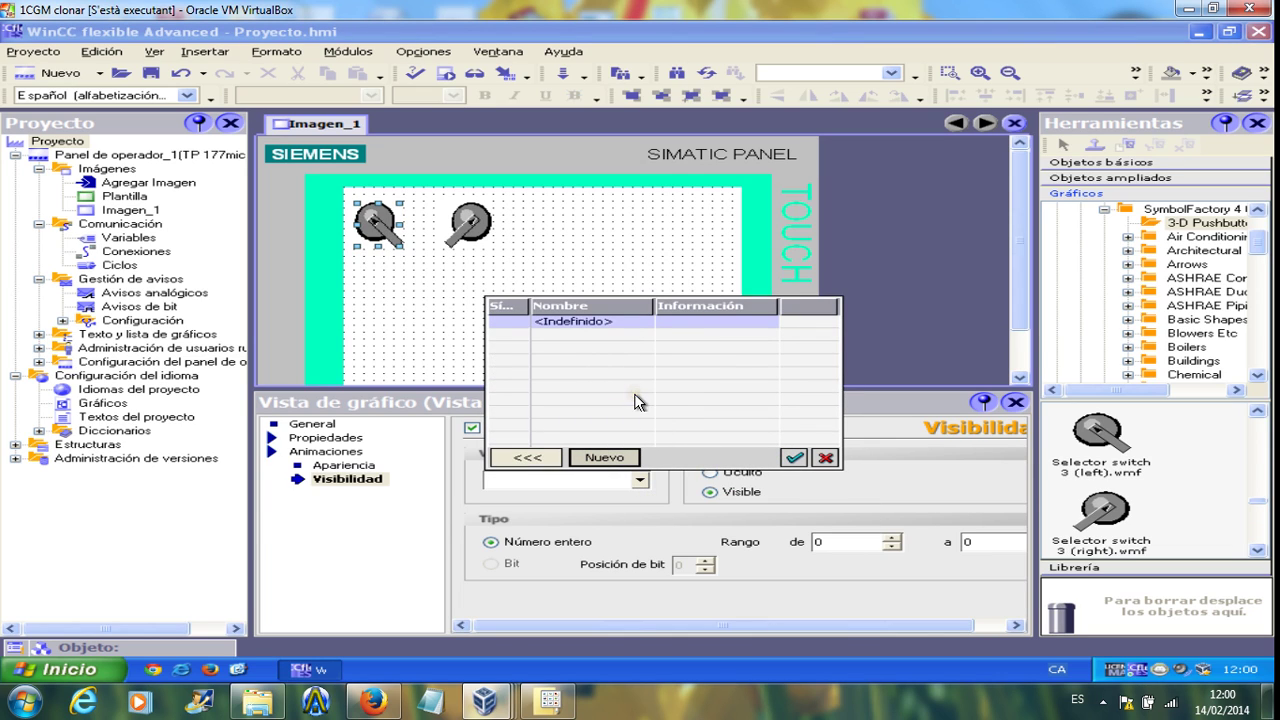
pyautogui.click(603, 458)
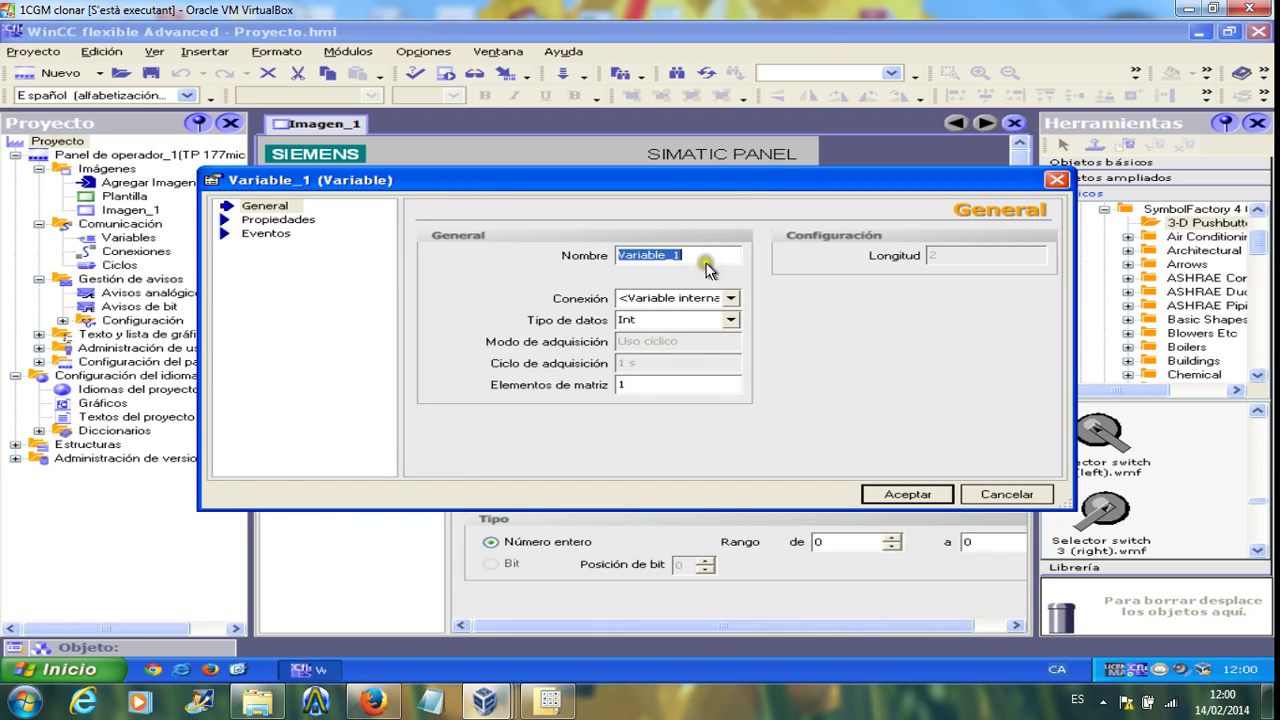
pyautogui.write('Sel Auto')
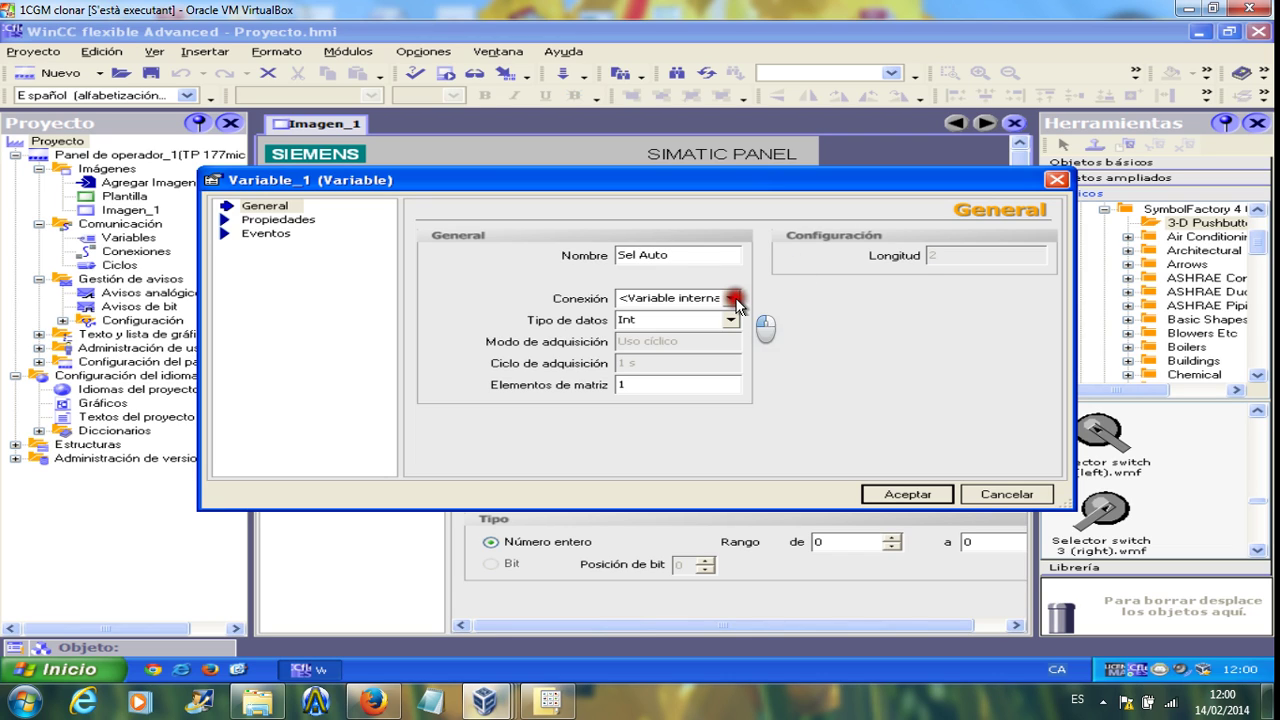
# Assign a newly created connection to the Sel Auto variable in place of the internal variable setting.
pyautogui.click(732, 299)
pyautogui.click(741, 330)
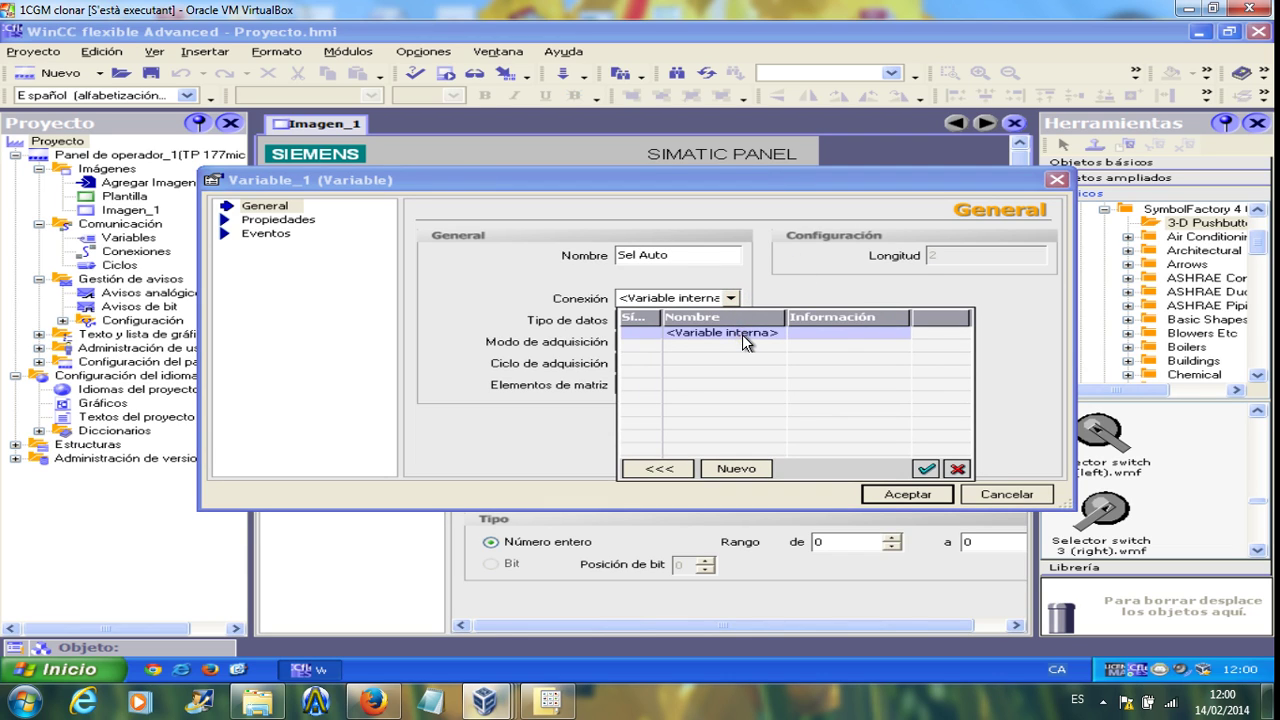
pyautogui.doubleClick(742, 334)
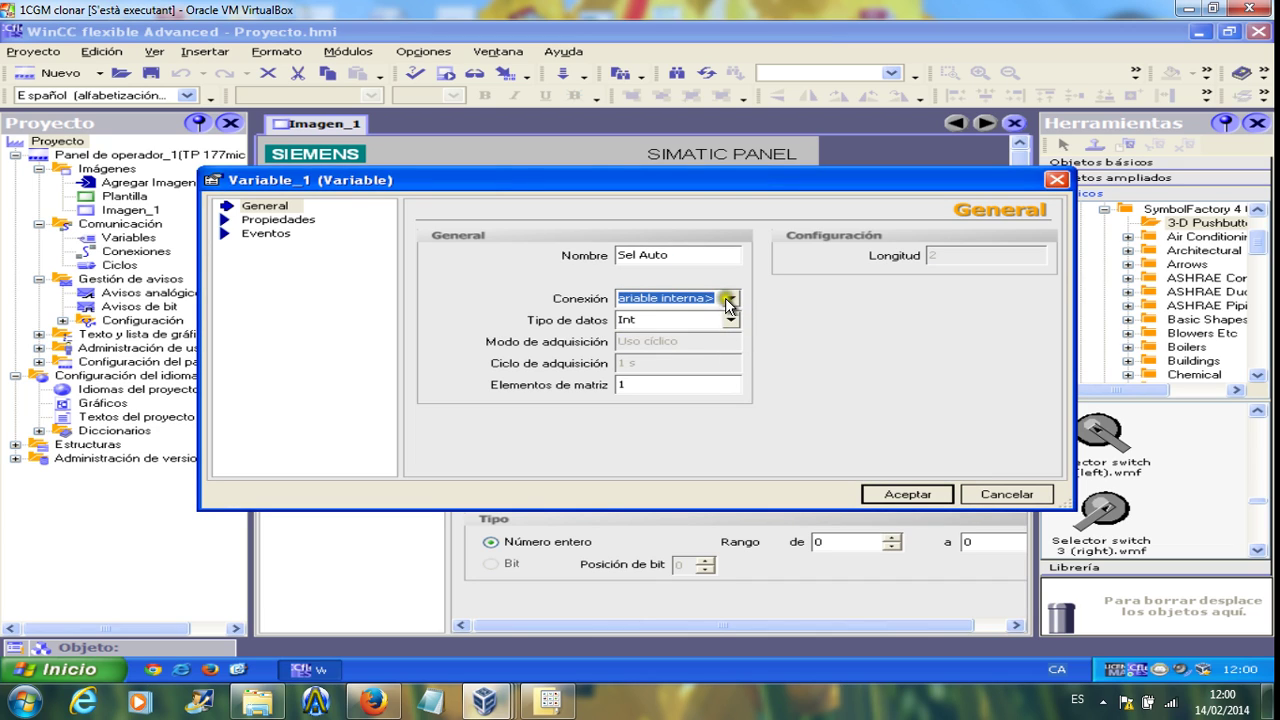
pyautogui.click(731, 299)
pyautogui.click(755, 470)
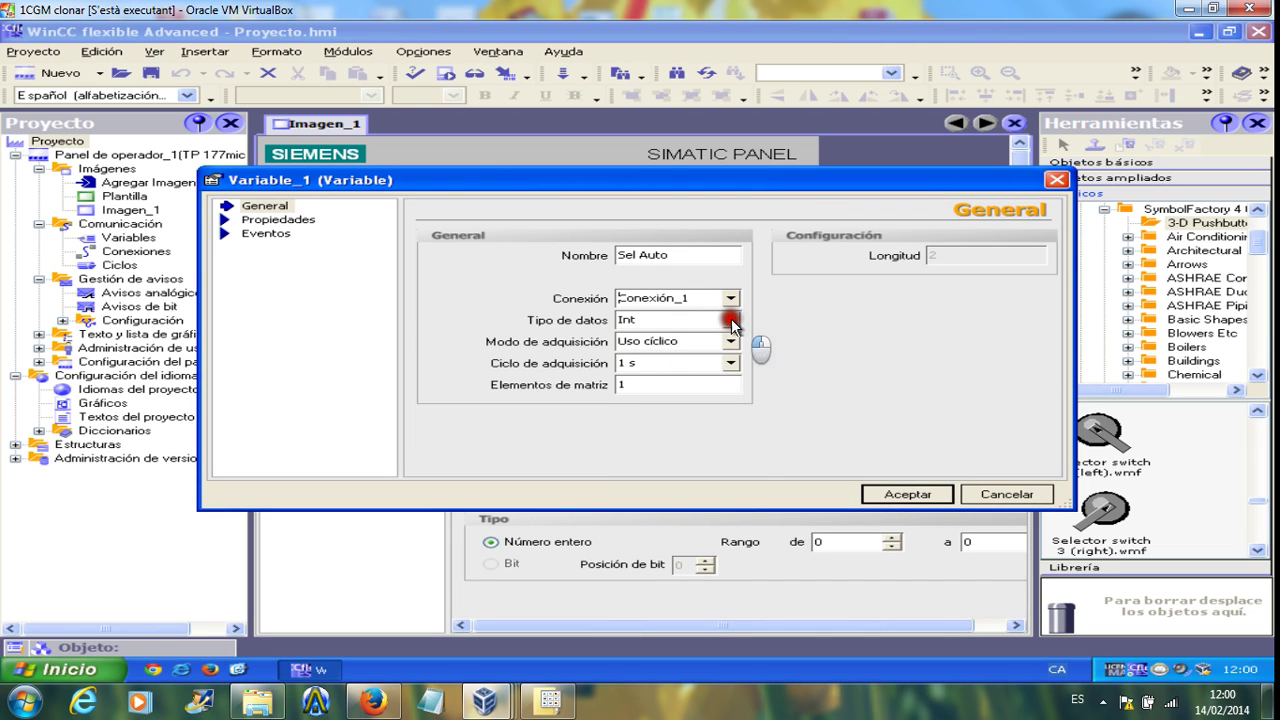
# Set the Sel Auto variable's data type to Bool, check its addressing and accept the variable.
pyautogui.click(732, 322)
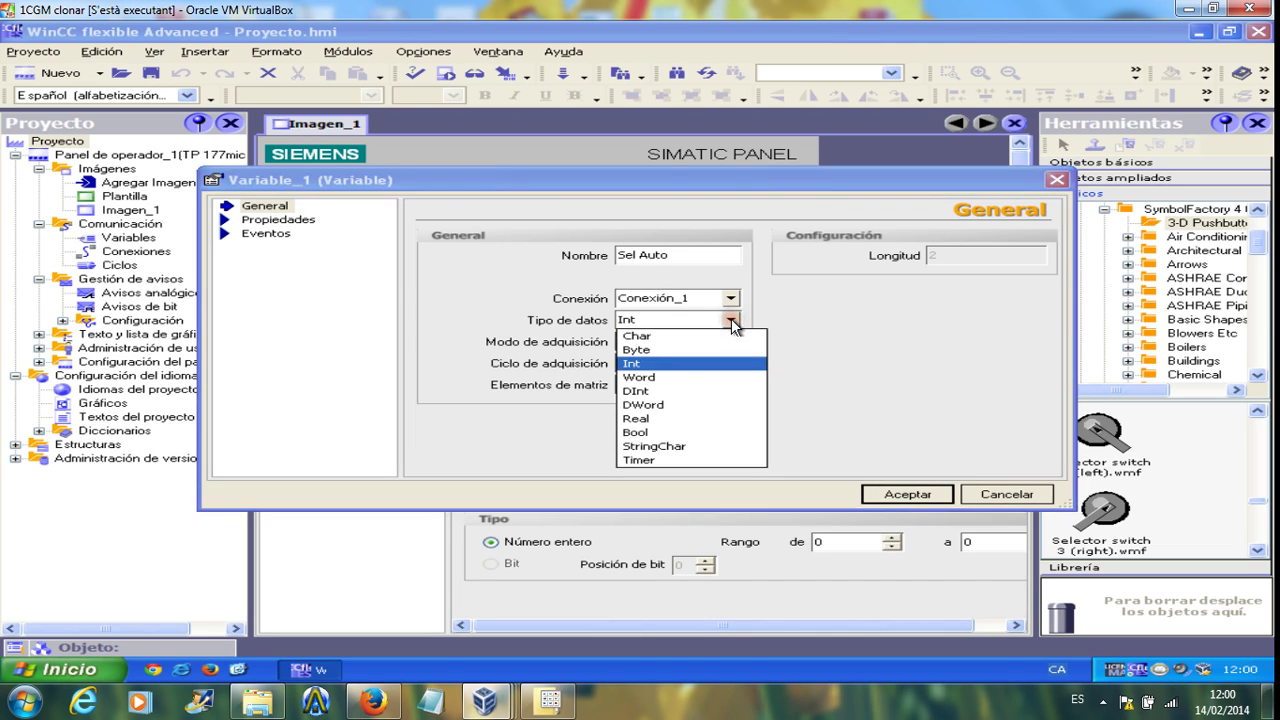
pyautogui.click(645, 432)
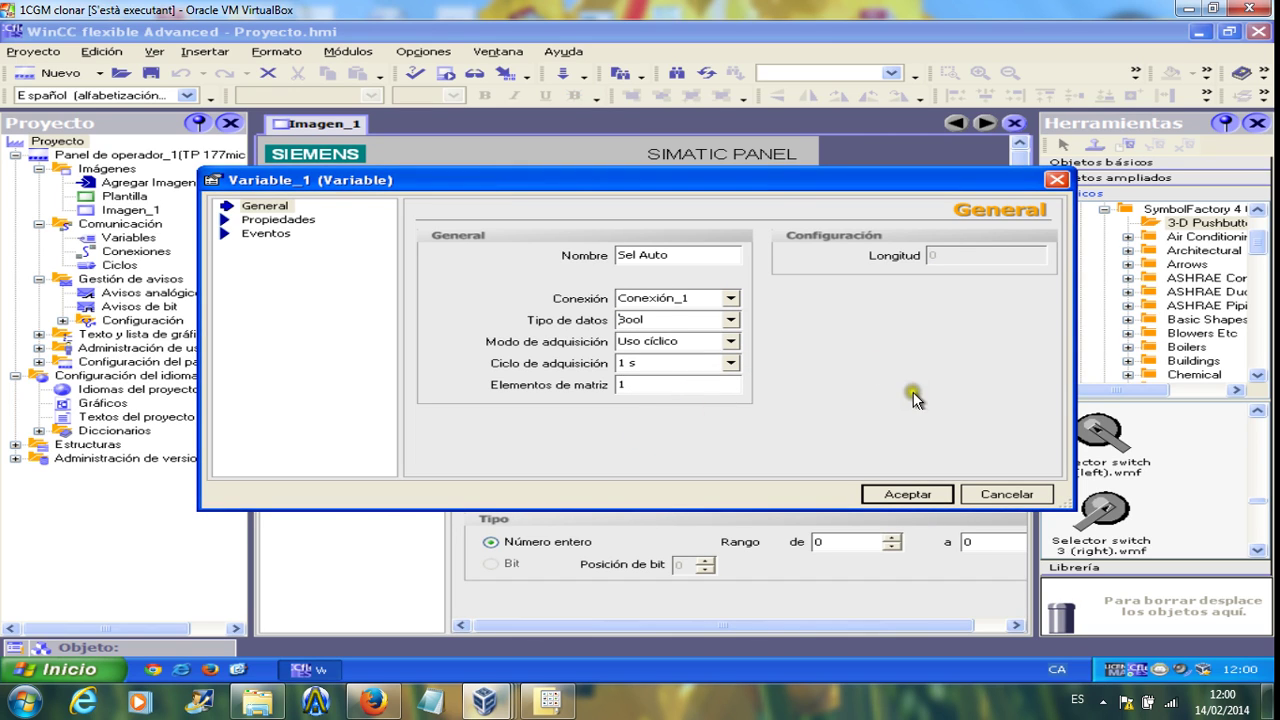
pyautogui.click(276, 218)
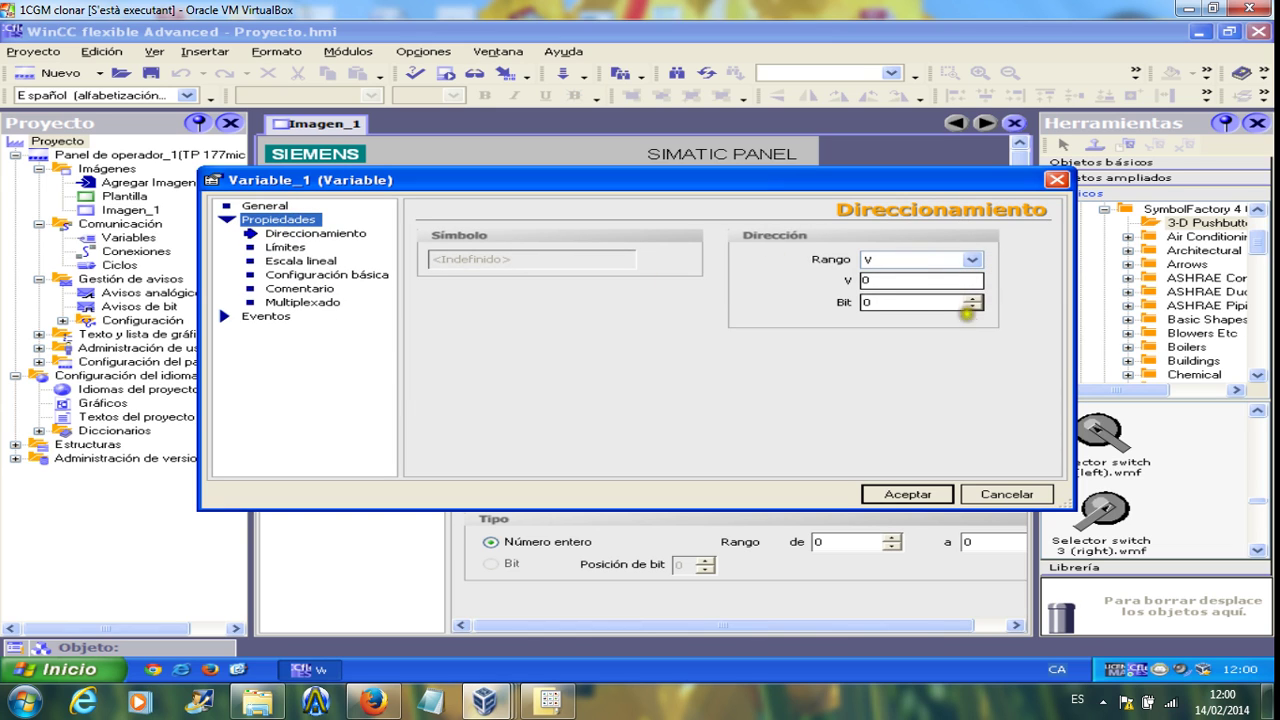
pyautogui.click(907, 494)
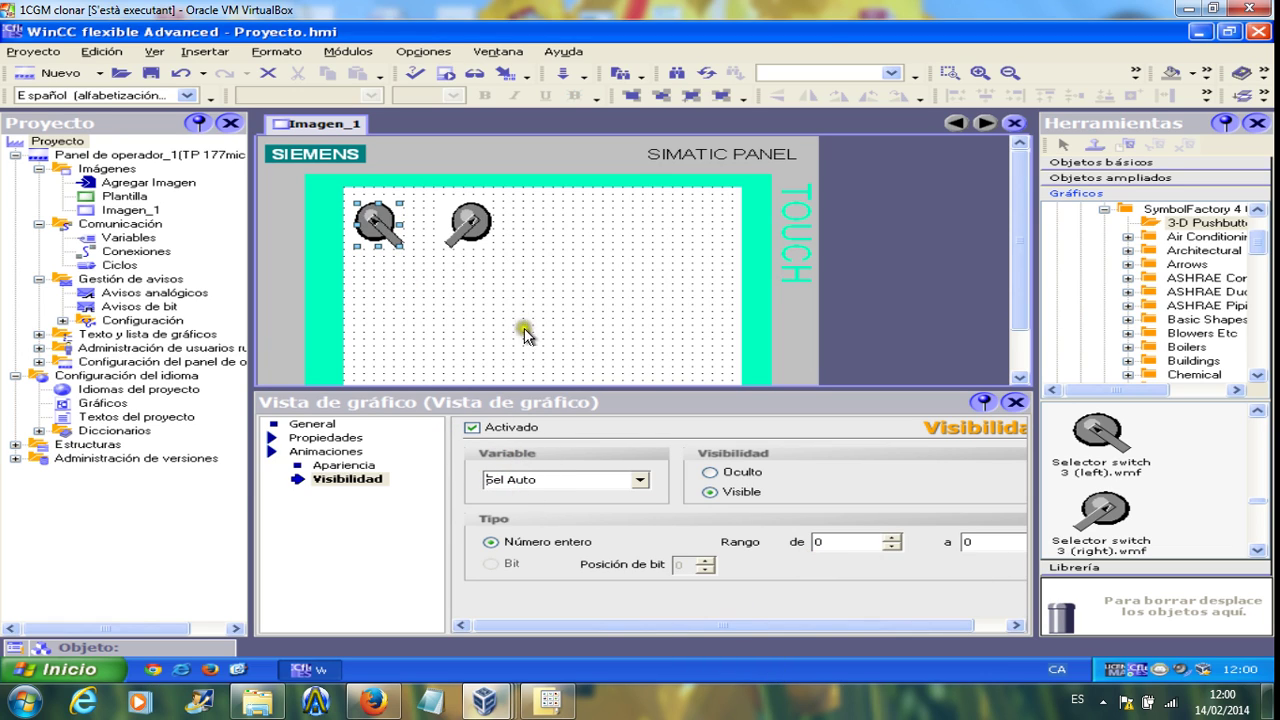
# Activate the visibility animation of the Selector switch 3 (right) graphic and set its visibility to Visible.
pyautogui.click(500, 236)
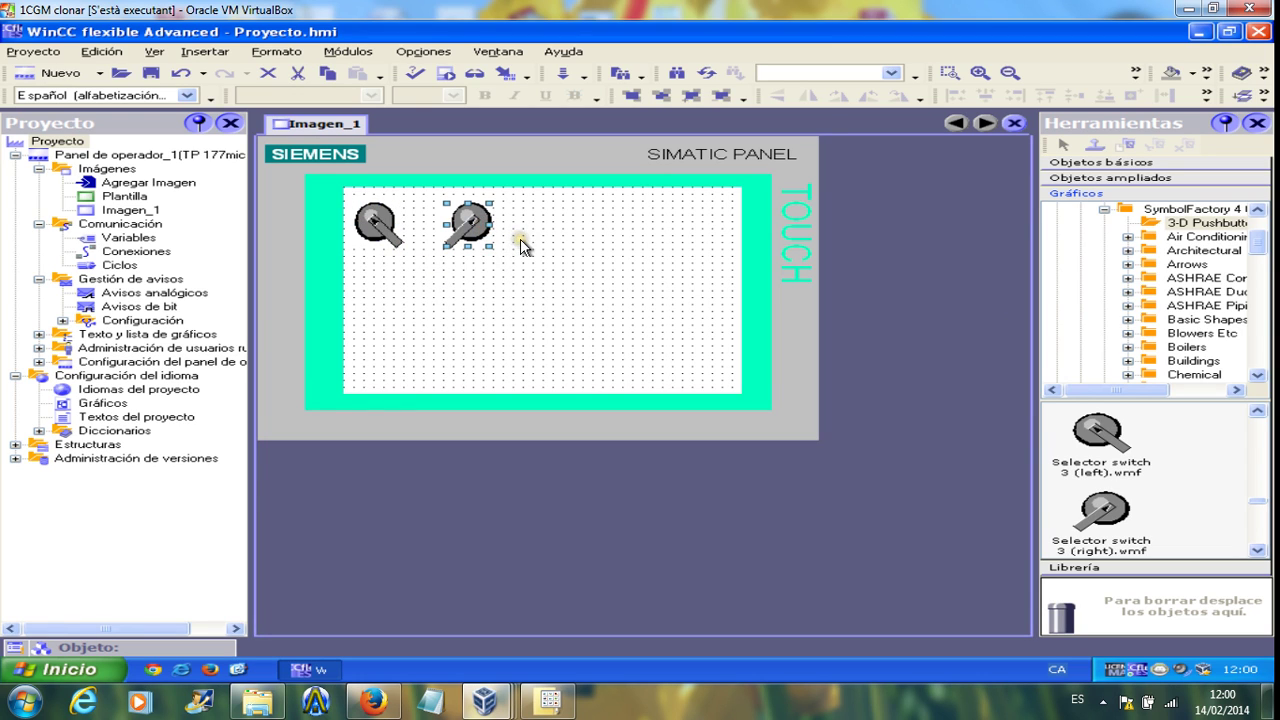
pyautogui.doubleClick(460, 214)
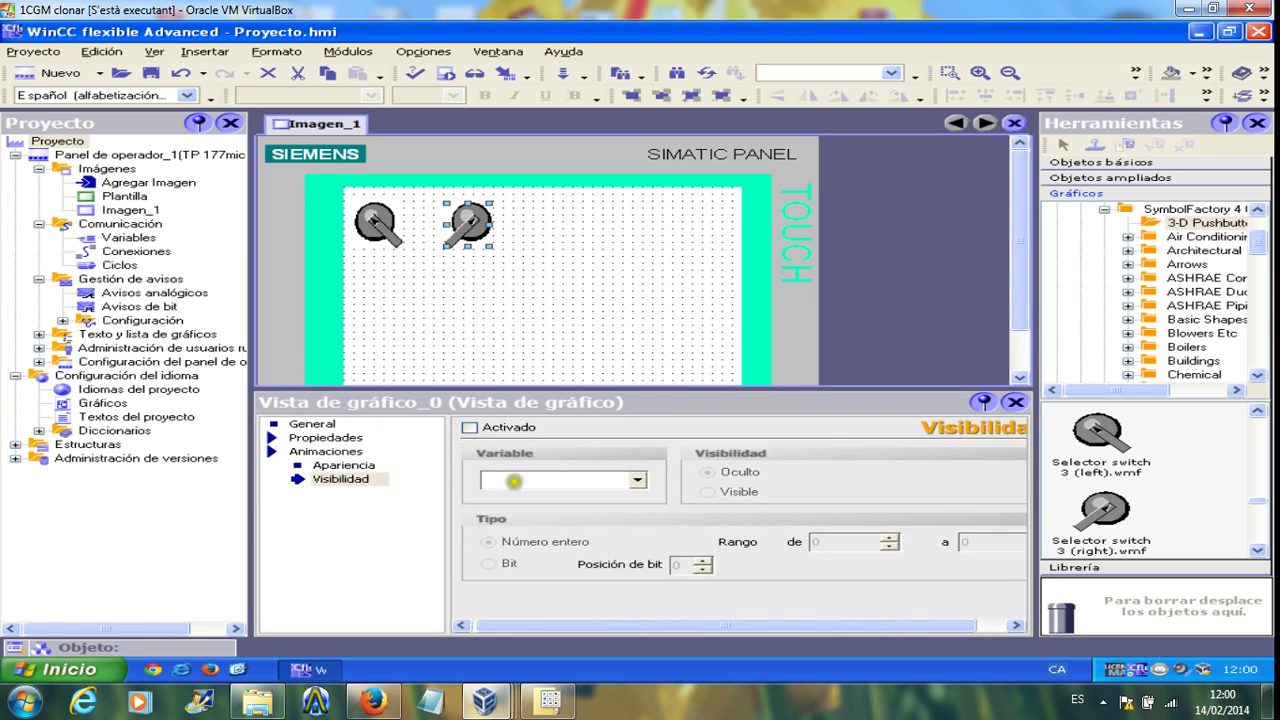
pyautogui.click(469, 428)
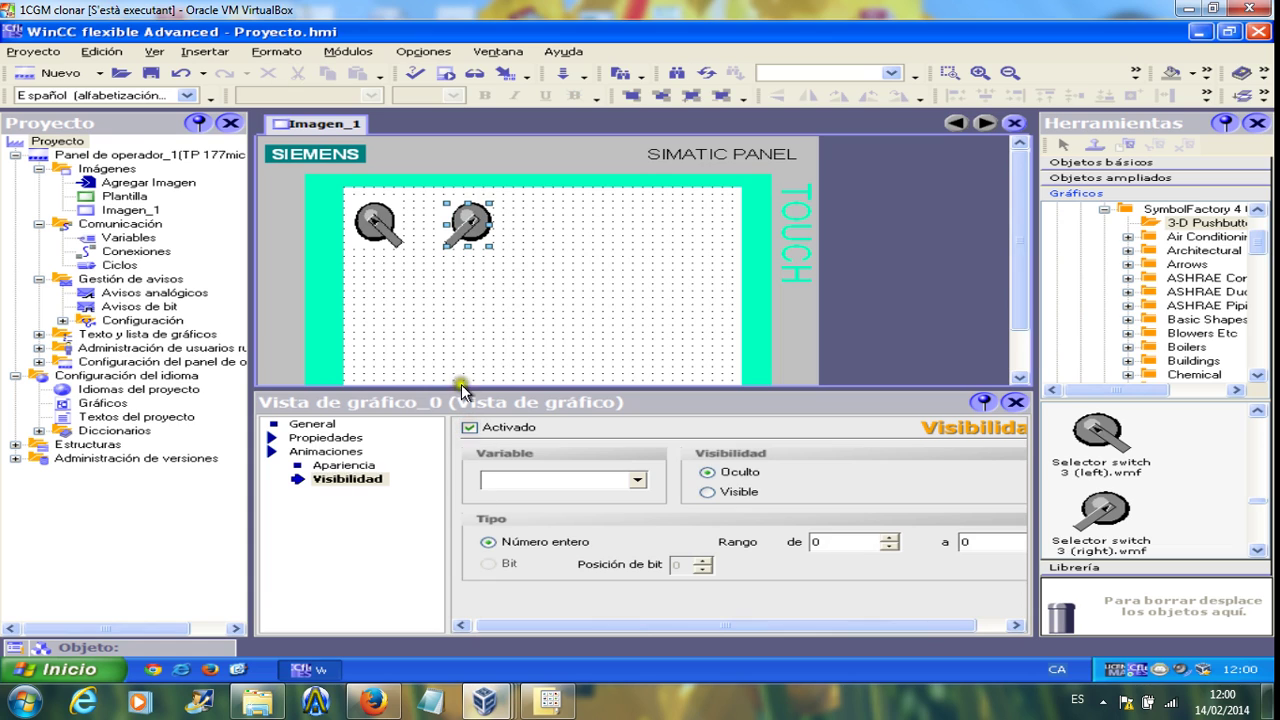
pyautogui.click(709, 493)
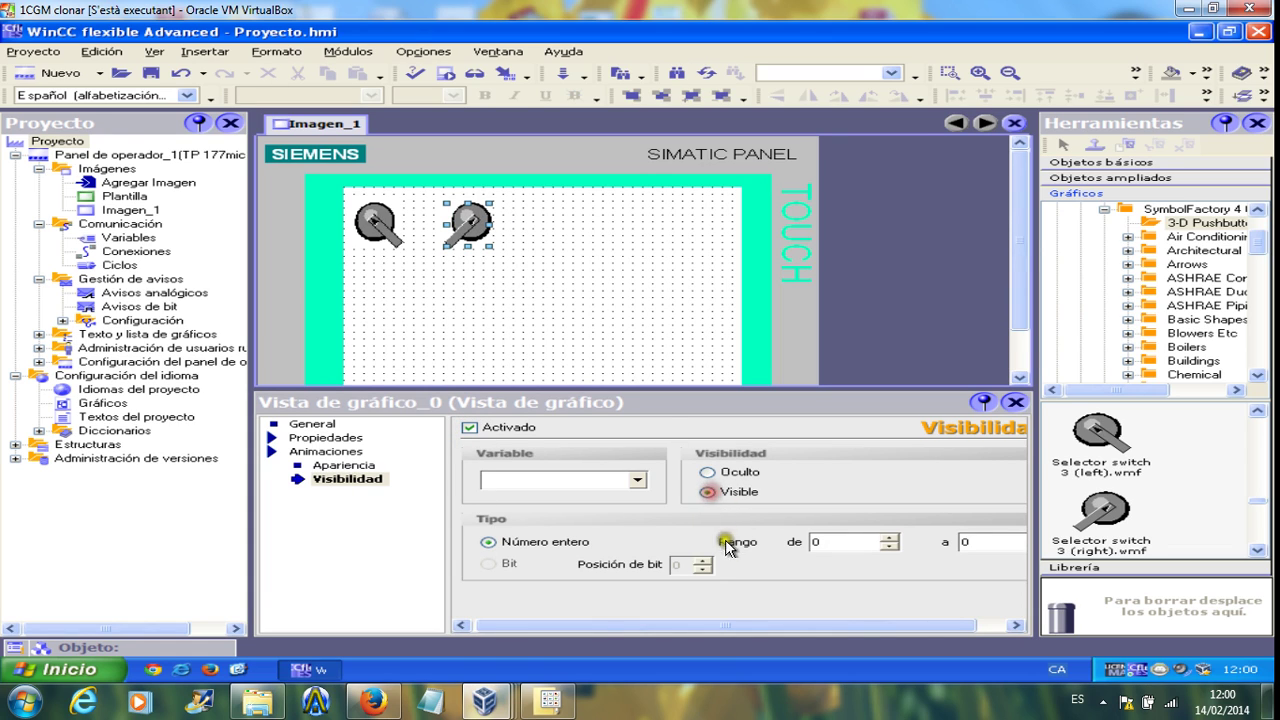
# Assign Sel Auto to the right switch graphic's visibility animation and set its integer range from 1 to 1.
pyautogui.click(637, 480)
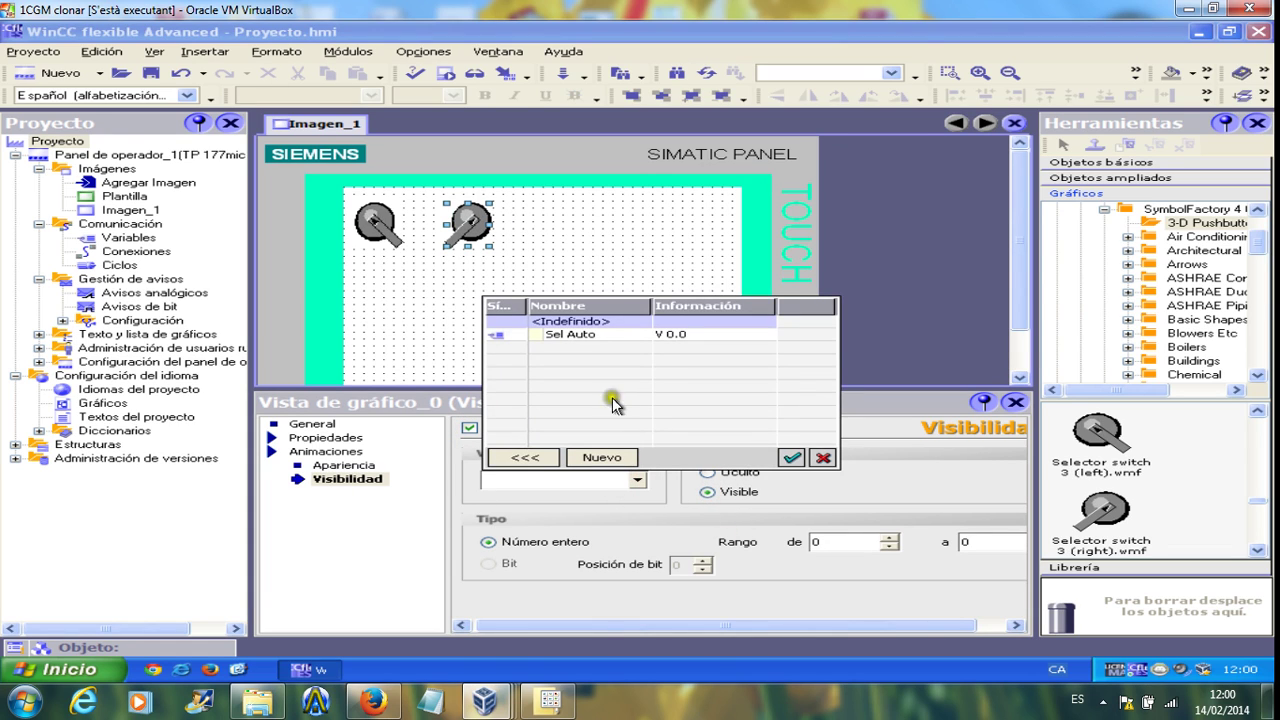
pyautogui.click(588, 334)
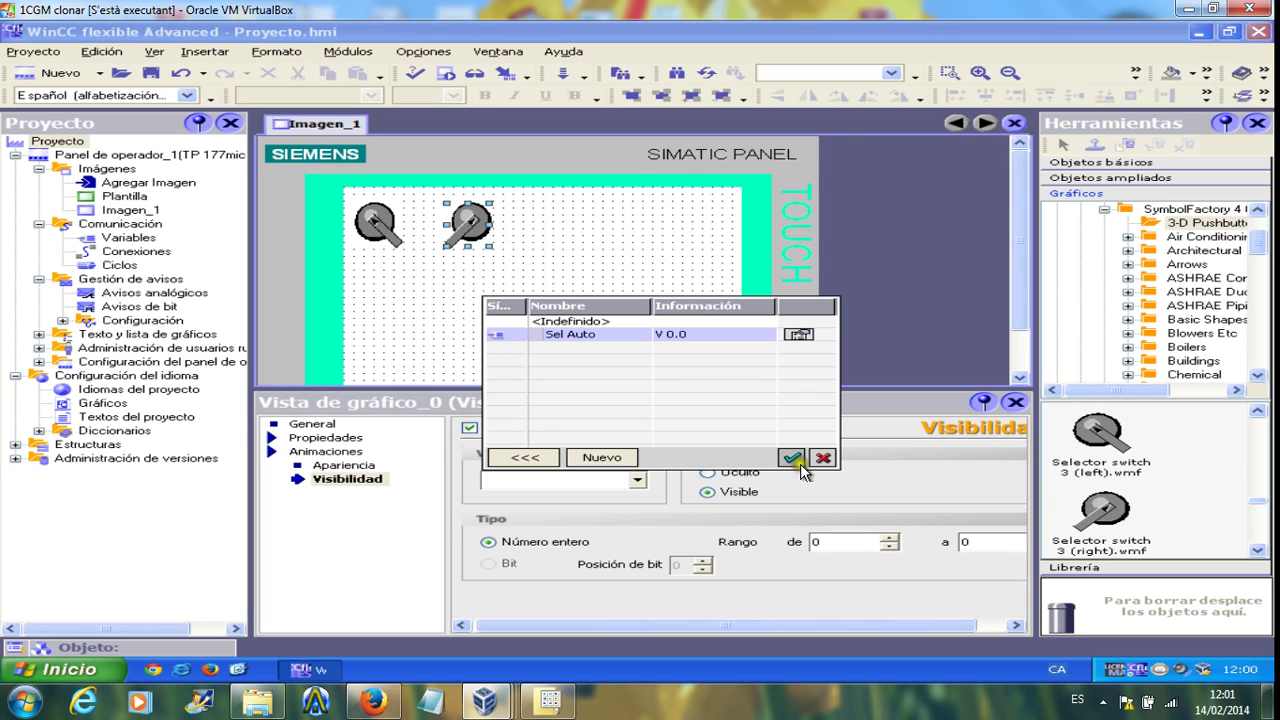
pyautogui.doubleClick(645, 336)
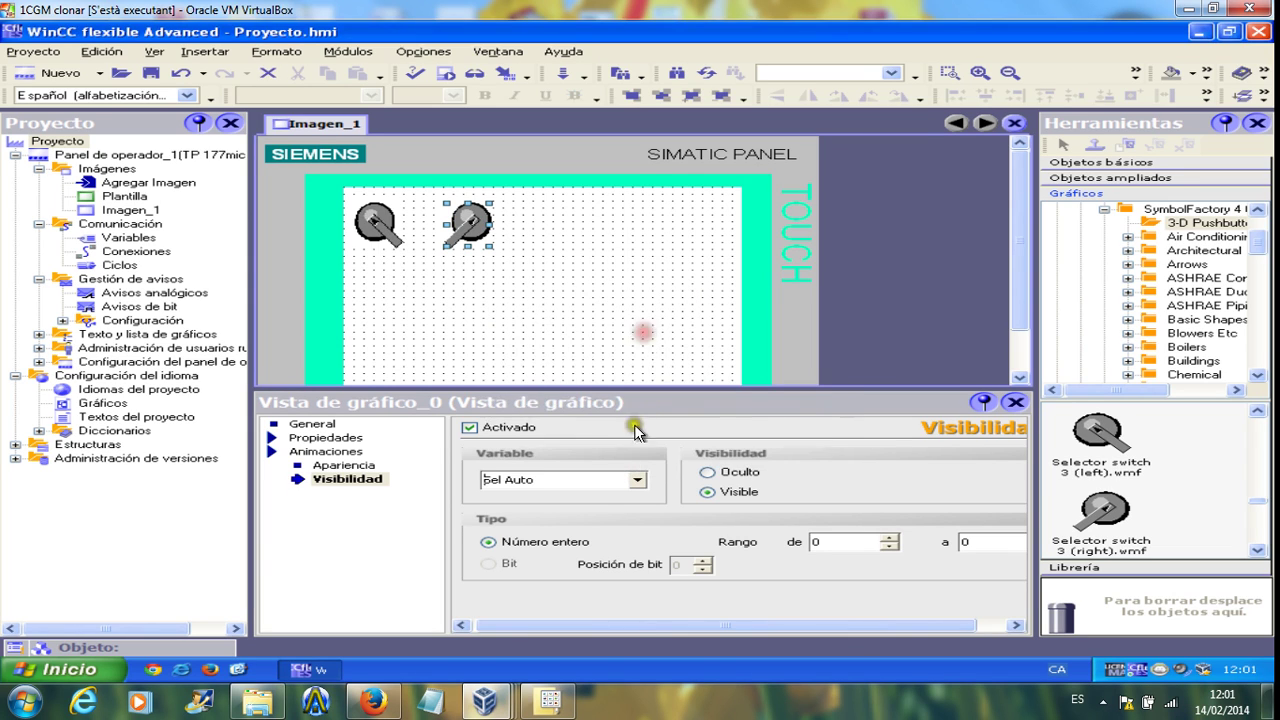
pyautogui.click(889, 537)
pyautogui.click(951, 632)
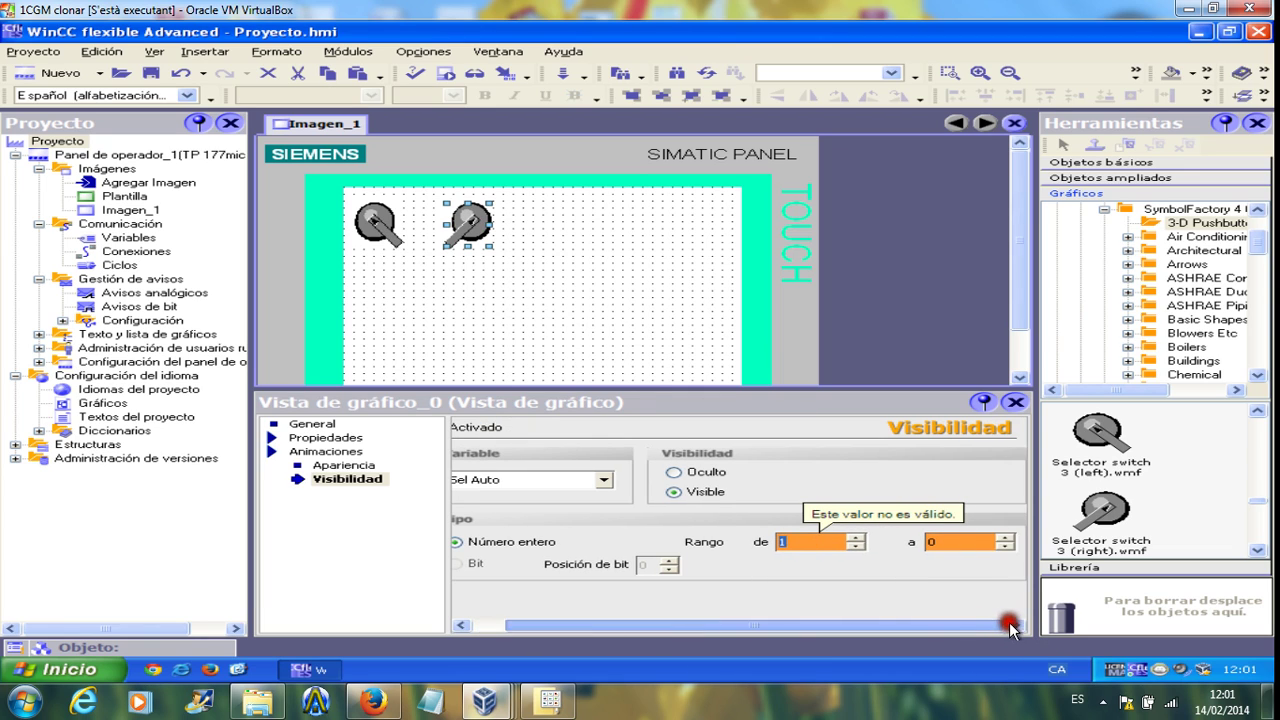
pyautogui.click(1005, 537)
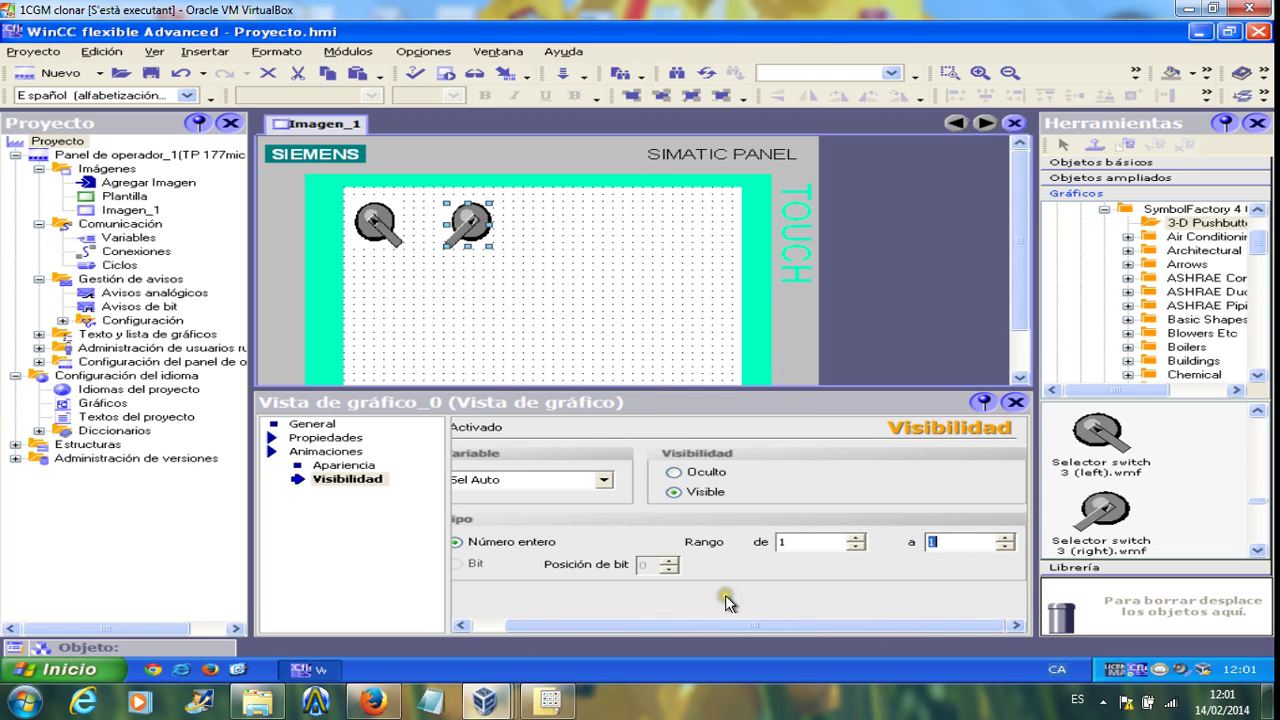
# Move the Selector switch 3 (right) graphic on top of the left switch graphic.
pyautogui.moveTo(484, 226); pyautogui.dragTo(385, 228)
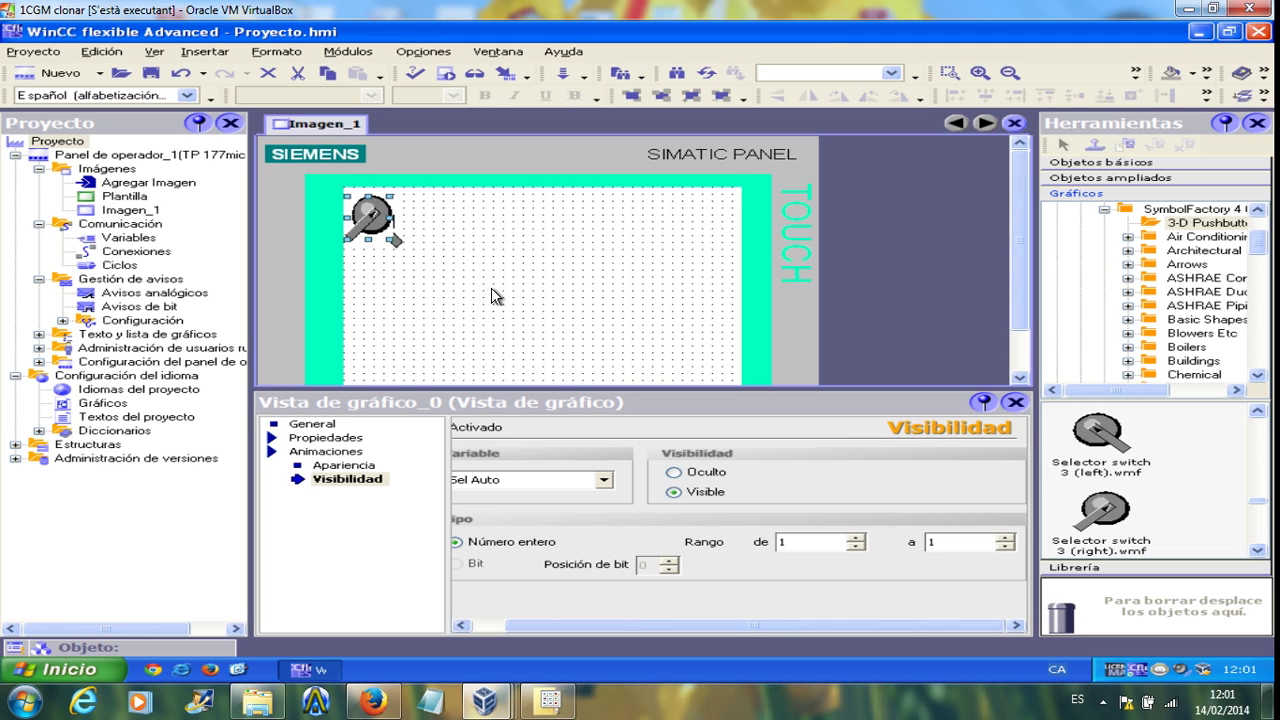
pyautogui.click(576, 308)
pyautogui.click(669, 287)
# Draw a button beside the overlapping switch graphics and make it Invisible with level 1.
pyautogui.click(1100, 157)
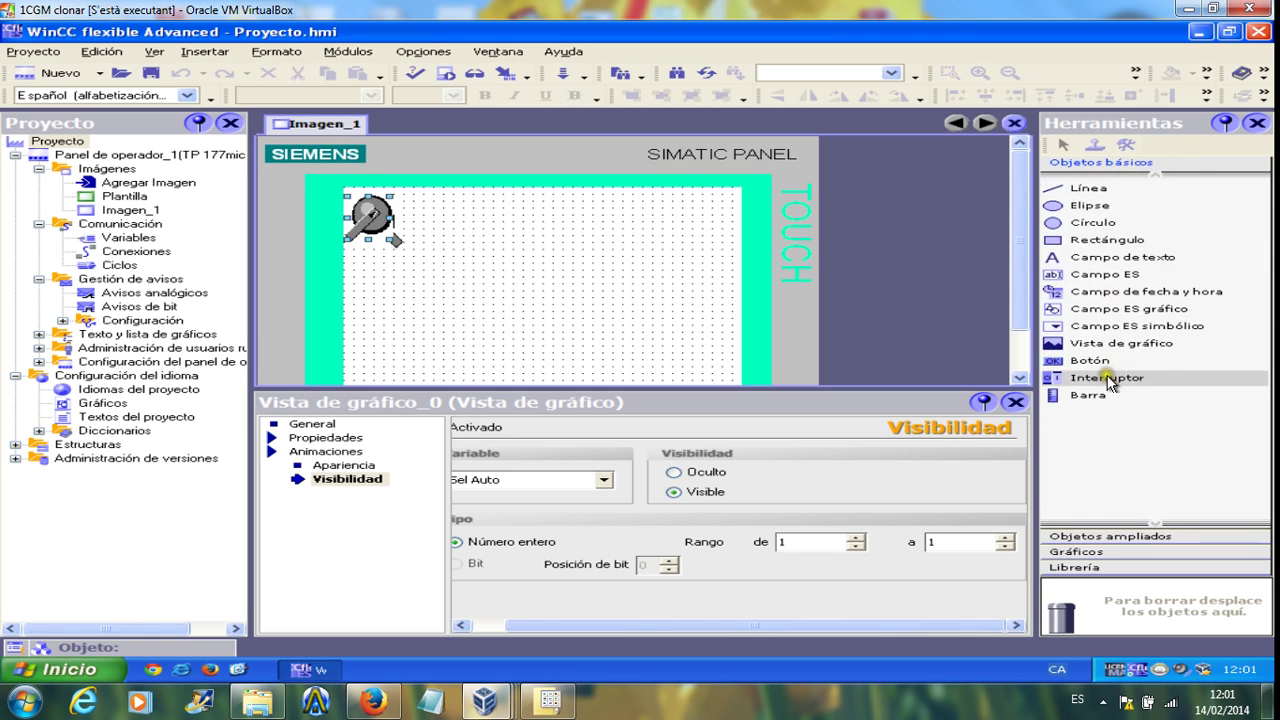
pyautogui.click(1112, 312)
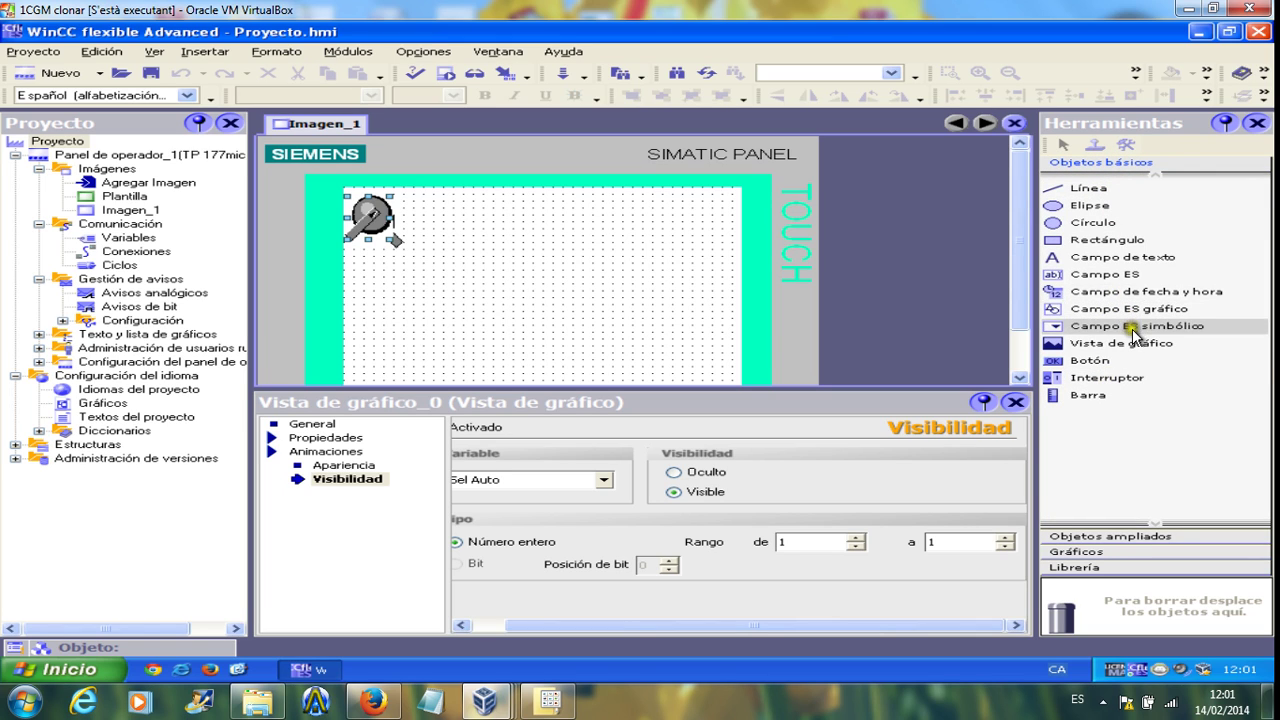
pyautogui.click(1095, 363)
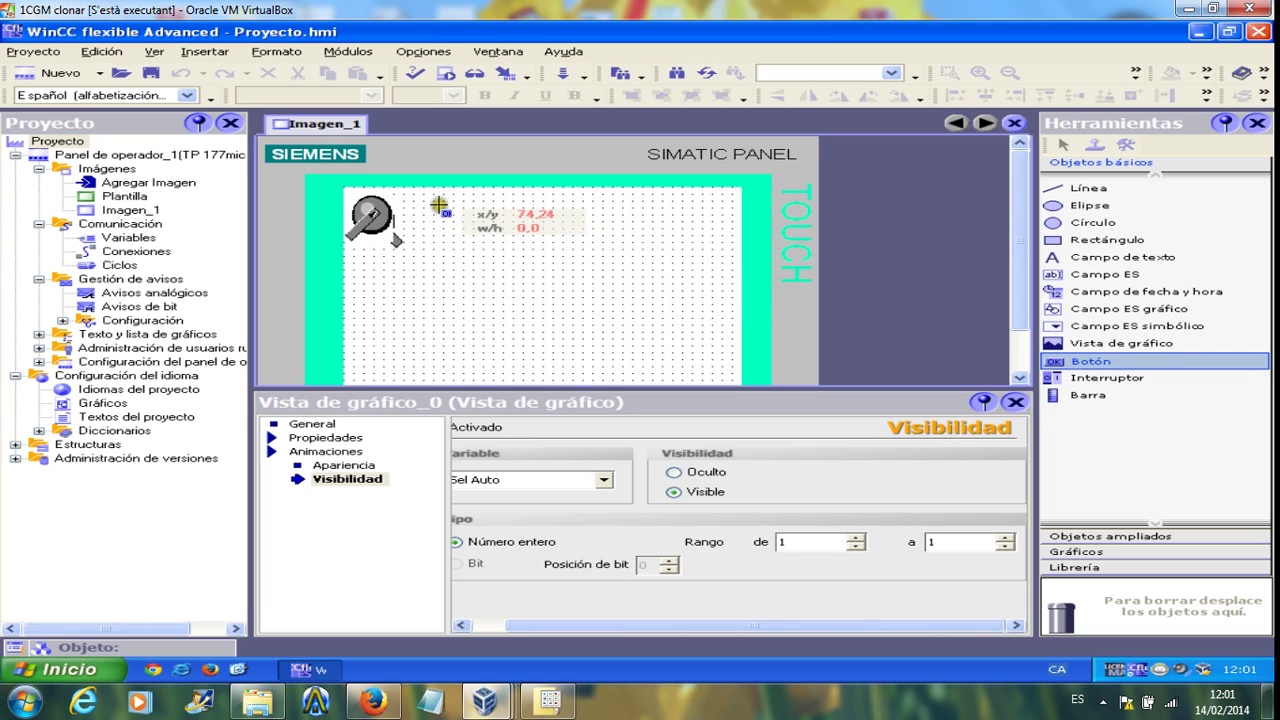
pyautogui.moveTo(437, 202); pyautogui.dragTo(495, 241)
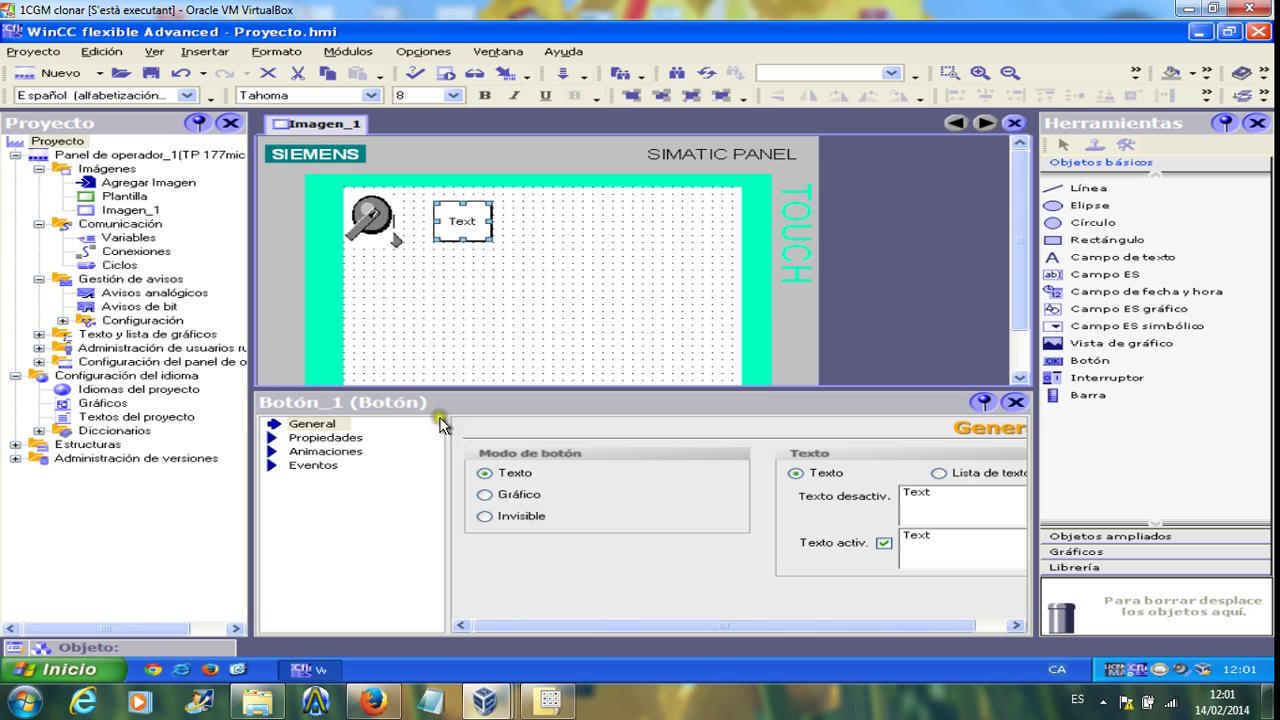
pyautogui.click(488, 518)
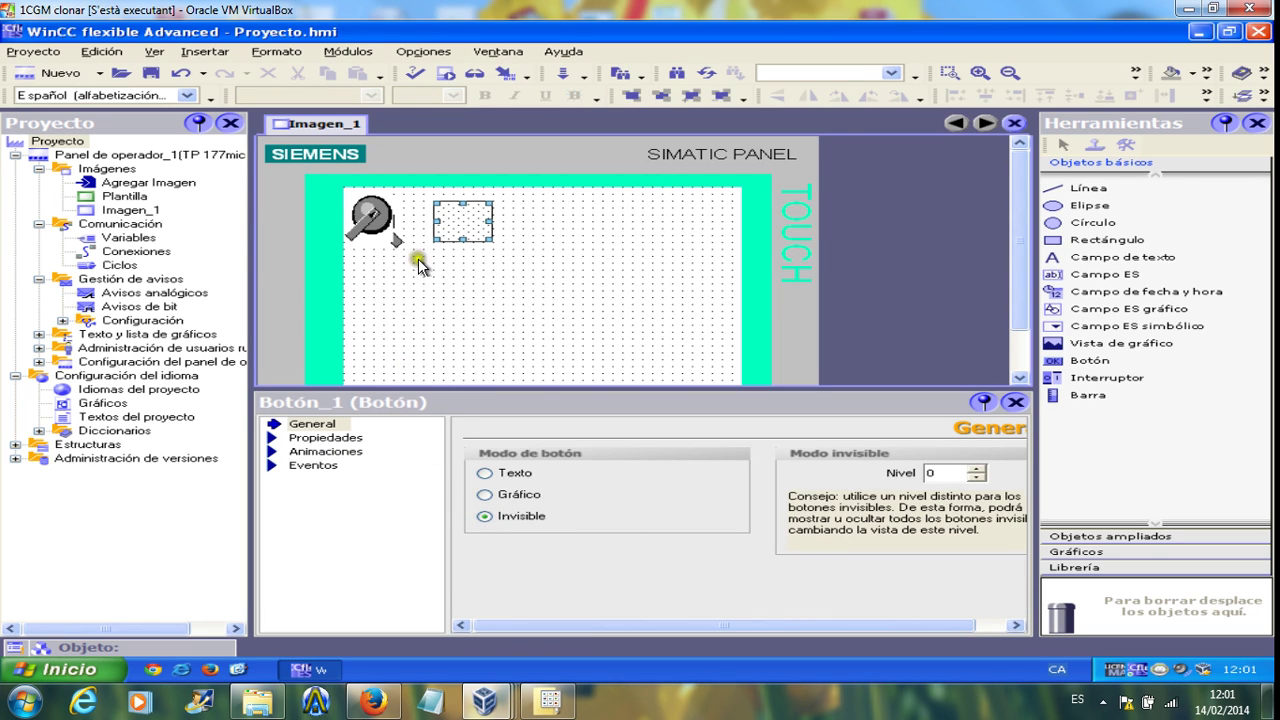
pyautogui.click(980, 469)
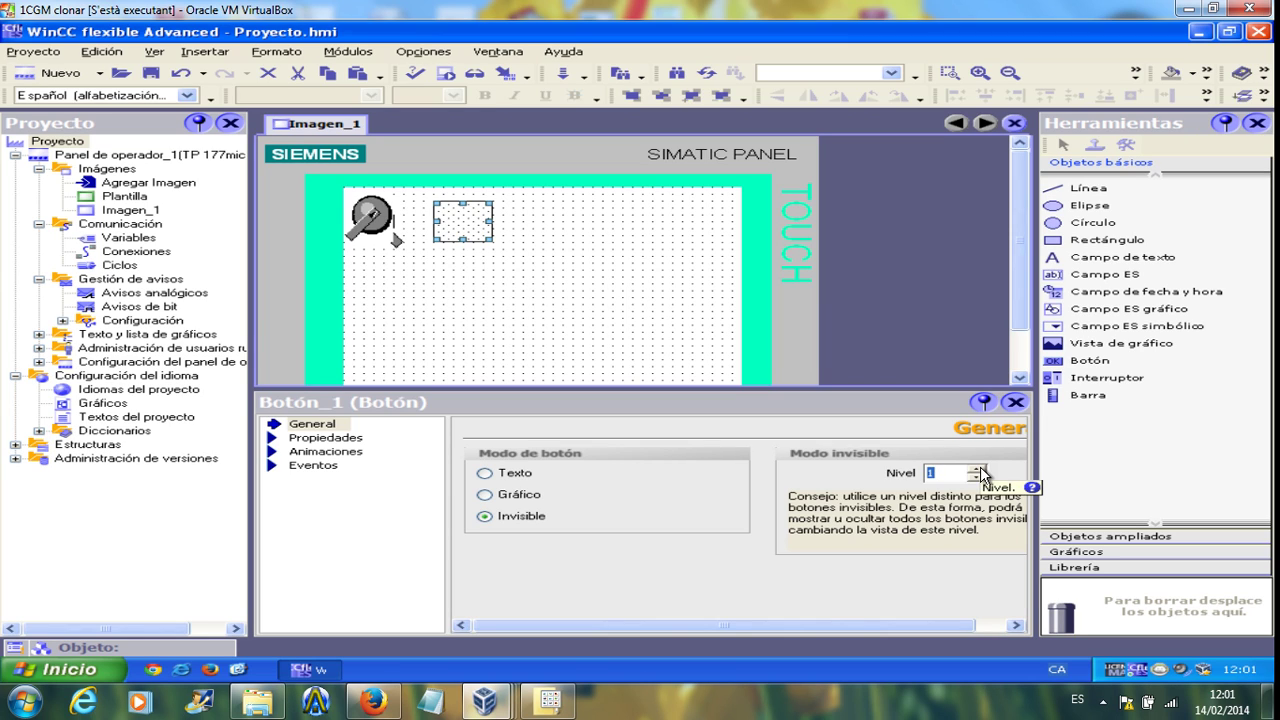
# Add the bit-processing function InvertirBit to the invisible button's Pulsar event.
pyautogui.click(283, 466)
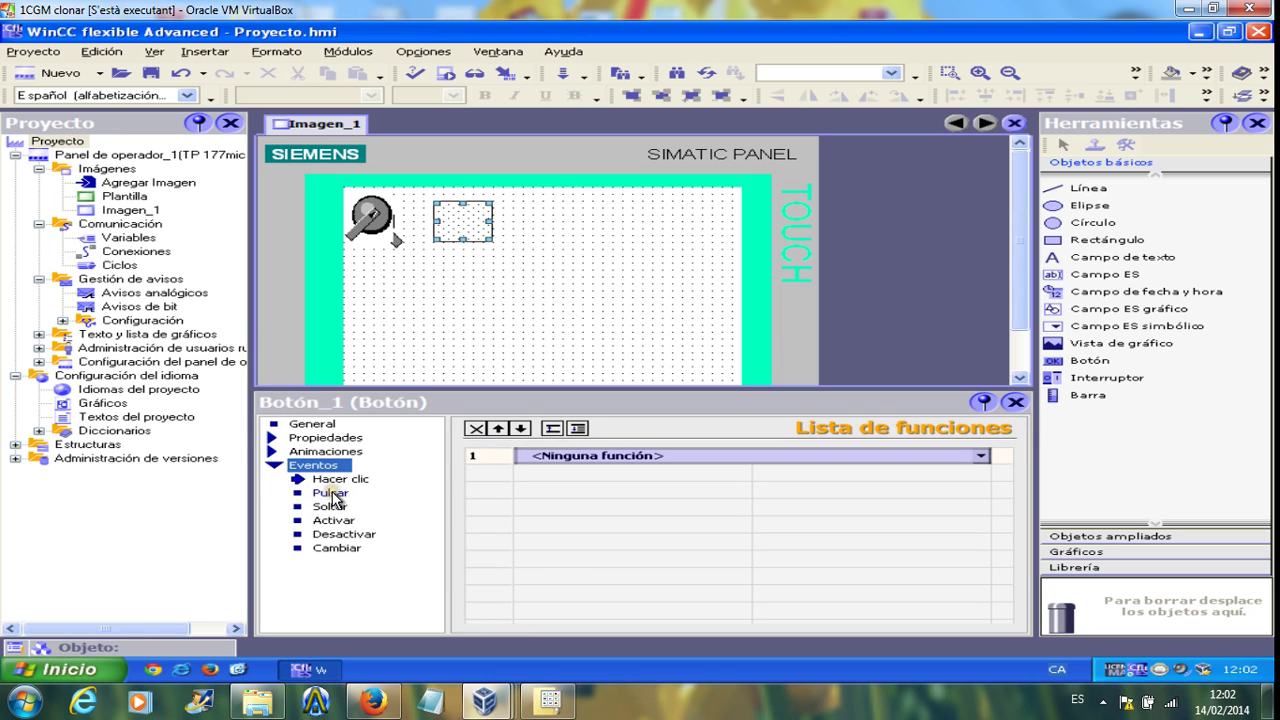
pyautogui.click(332, 493)
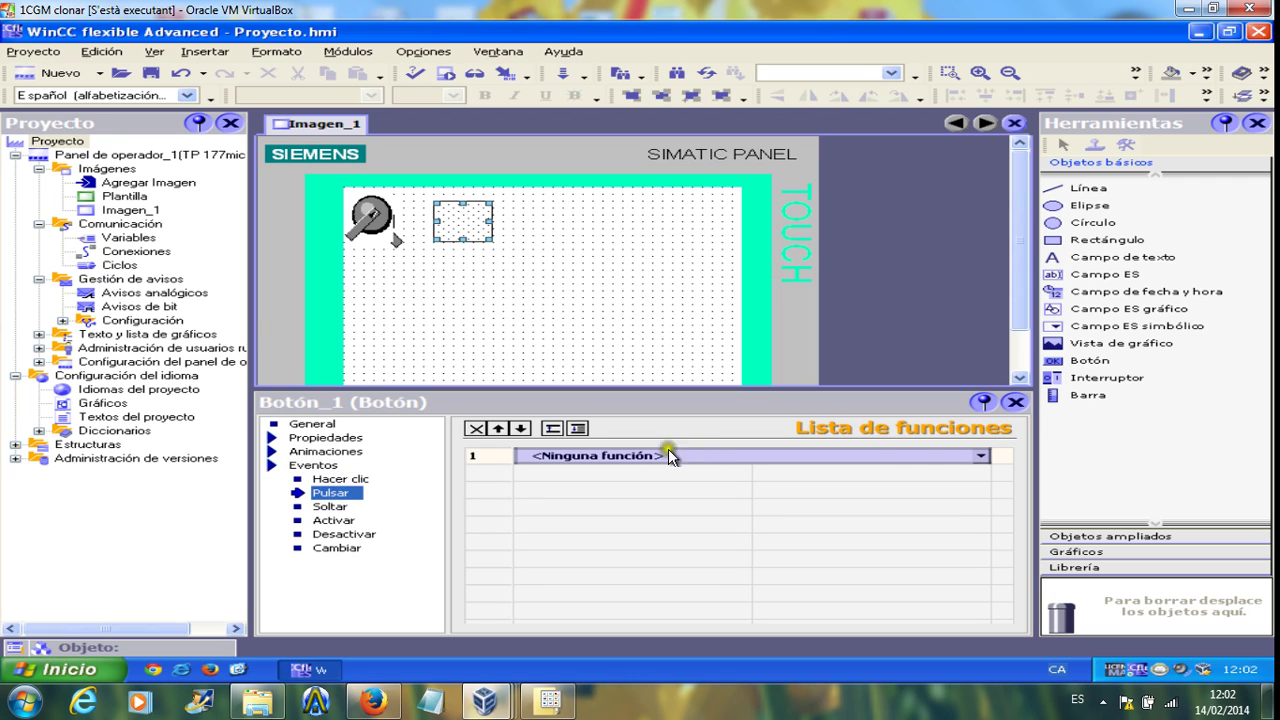
pyautogui.click(982, 456)
pyautogui.click(982, 456)
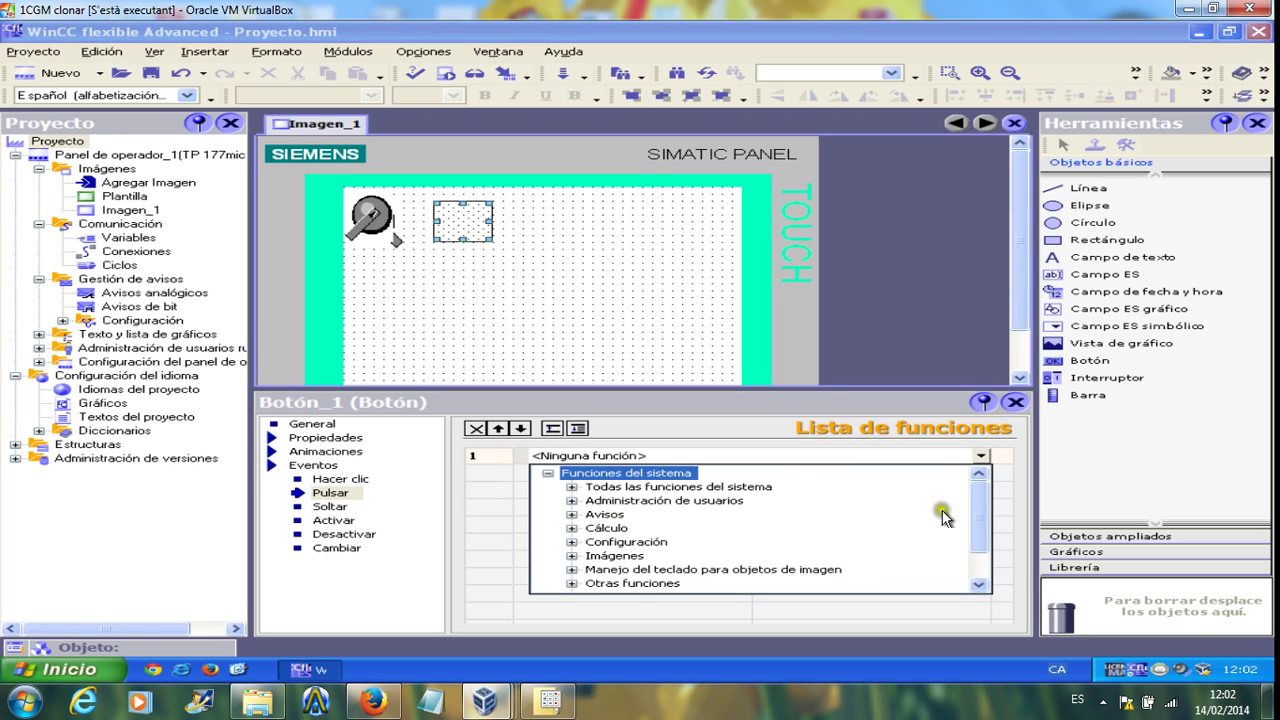
pyautogui.moveTo(976, 516); pyautogui.dragTo(975, 552)
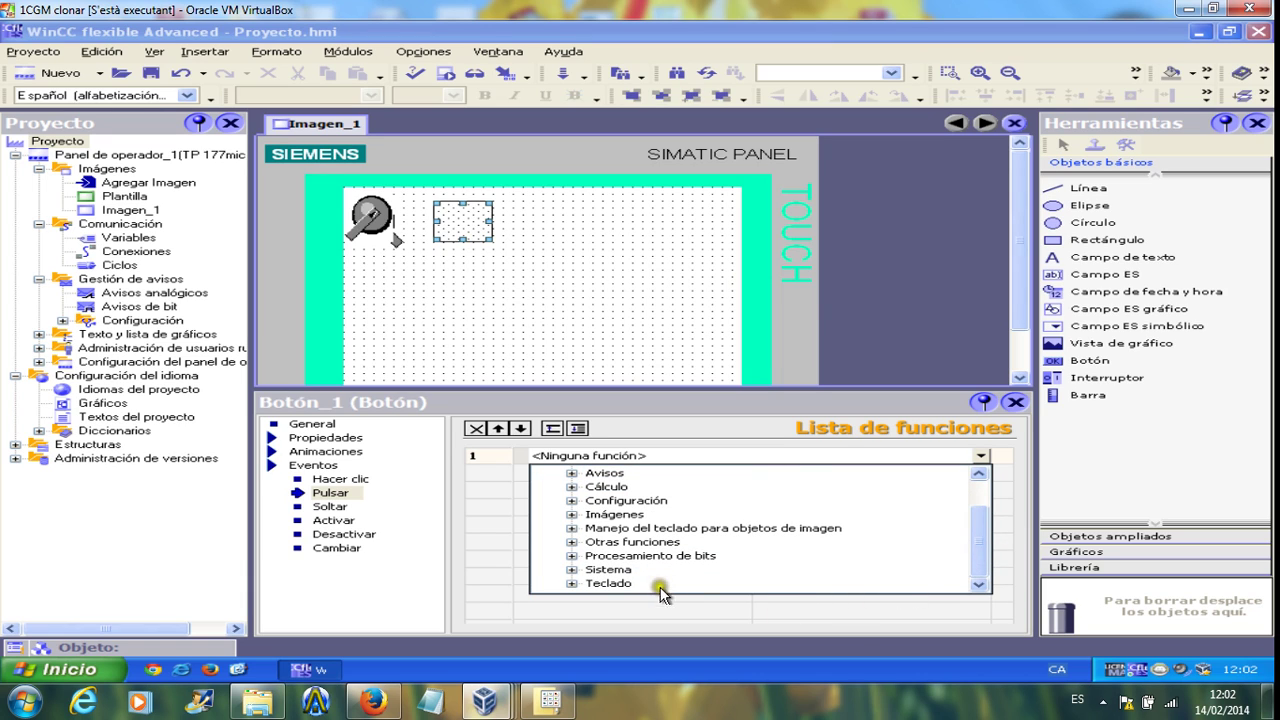
pyautogui.click(595, 556)
pyautogui.click(571, 556)
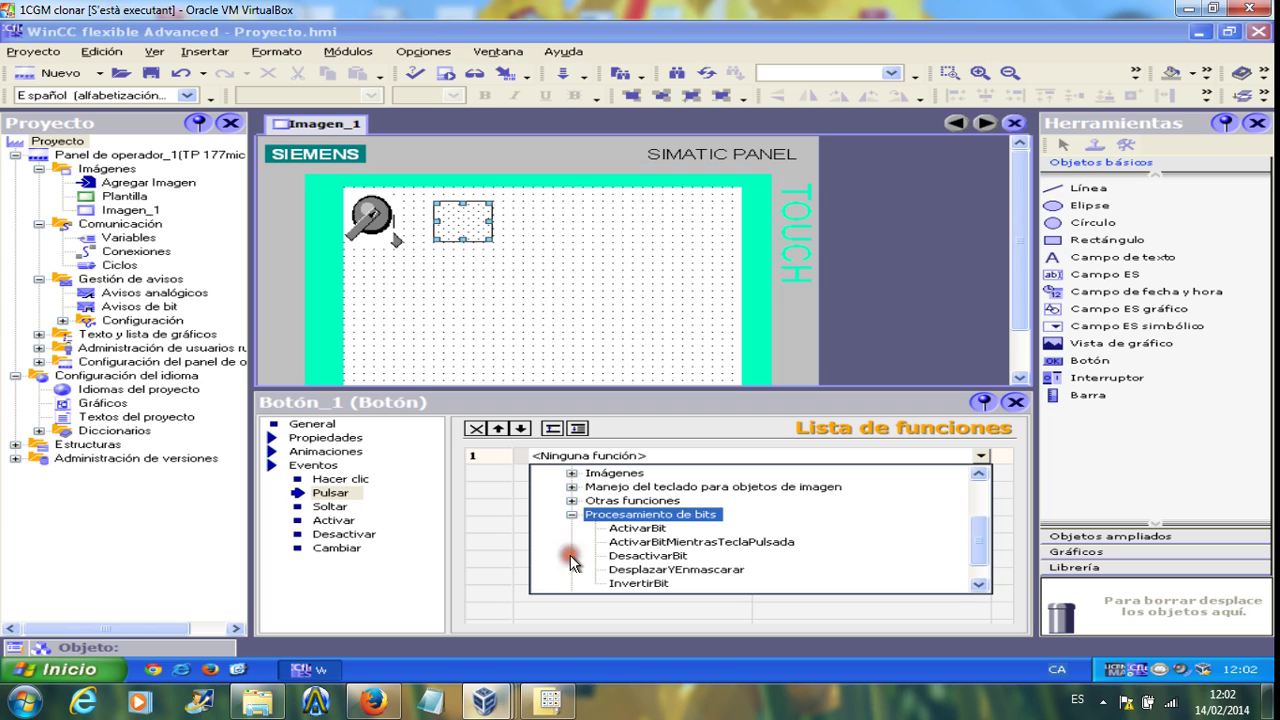
pyautogui.click(642, 583)
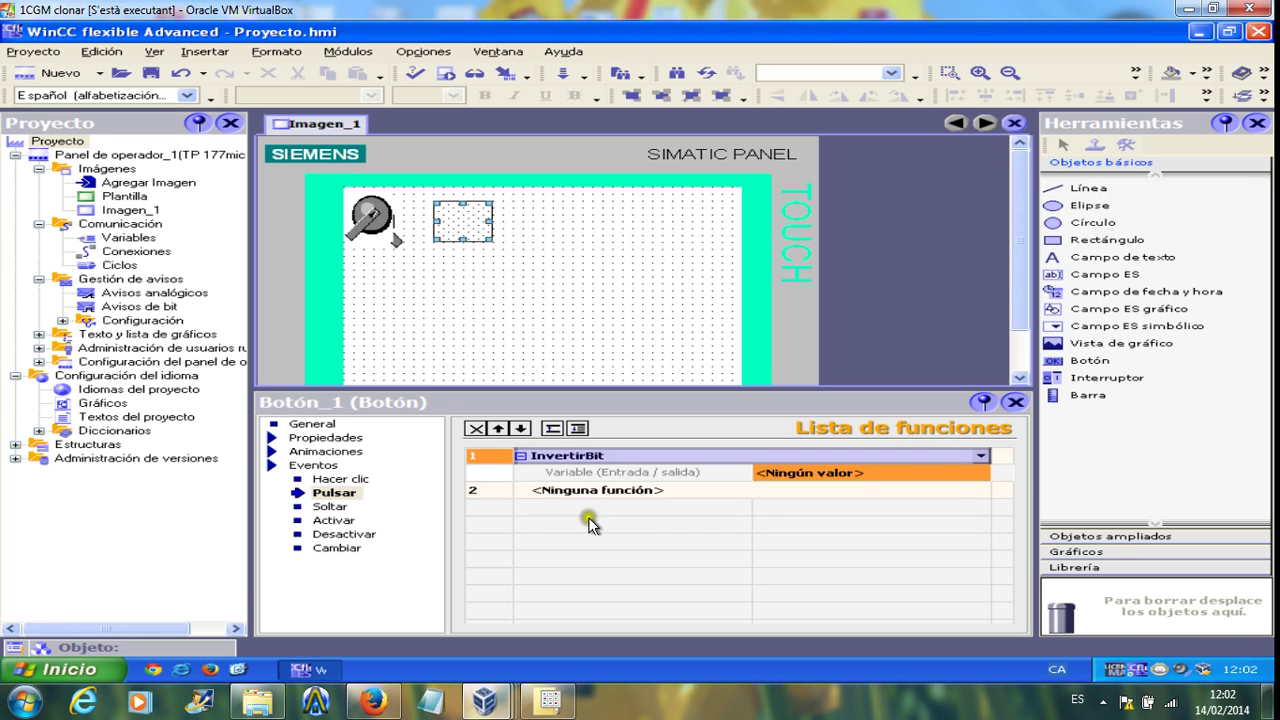
# Assign the Sel Auto variable to the button's InvertirBit function.
pyautogui.click(958, 473)
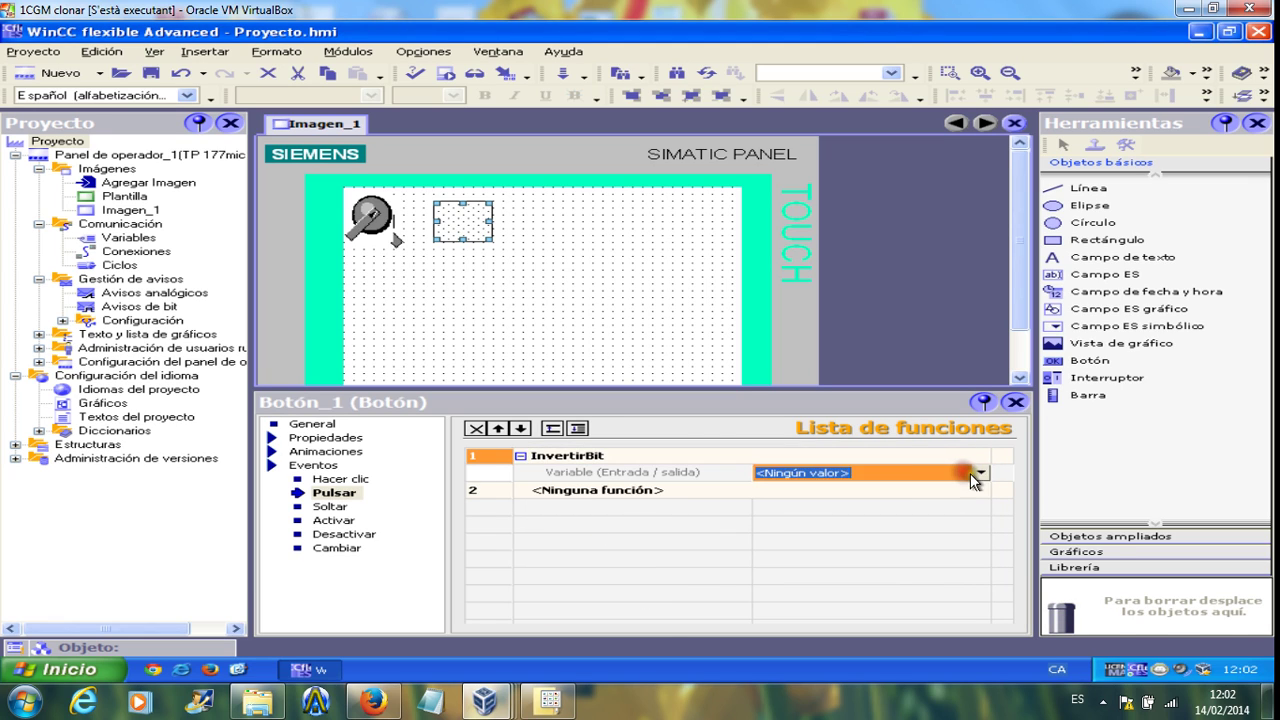
pyautogui.click(980, 473)
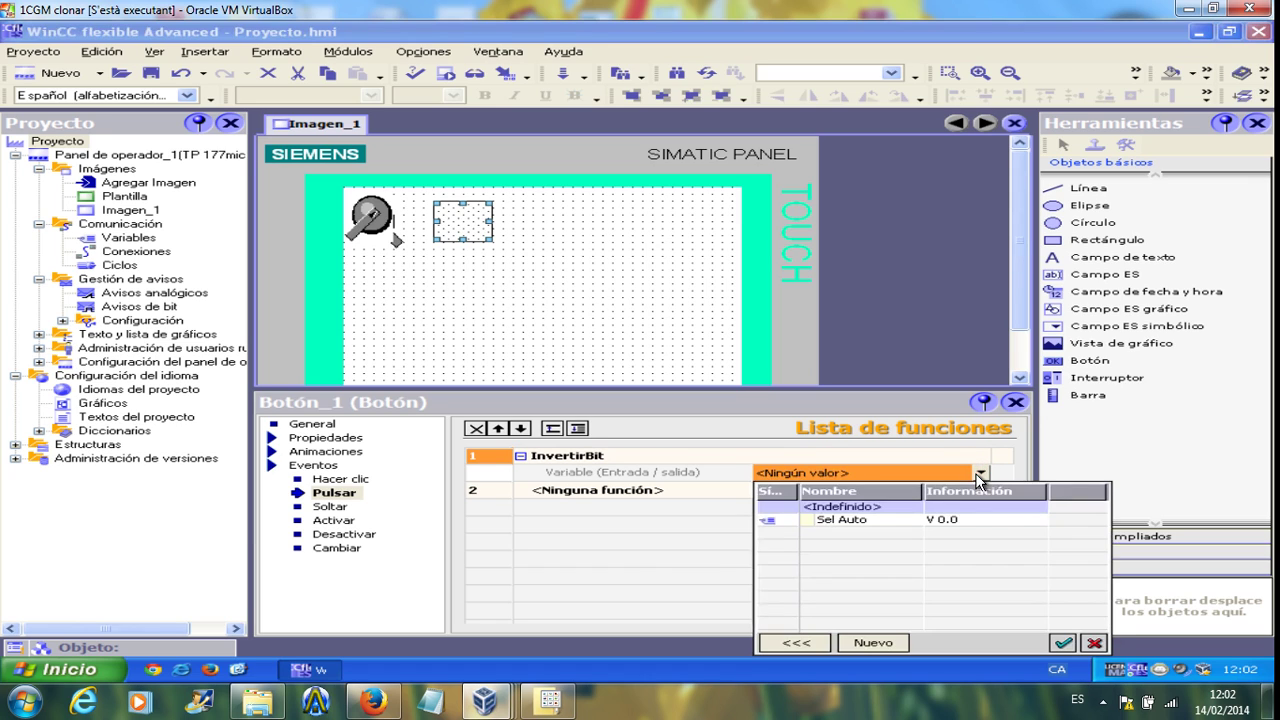
pyautogui.click(855, 520)
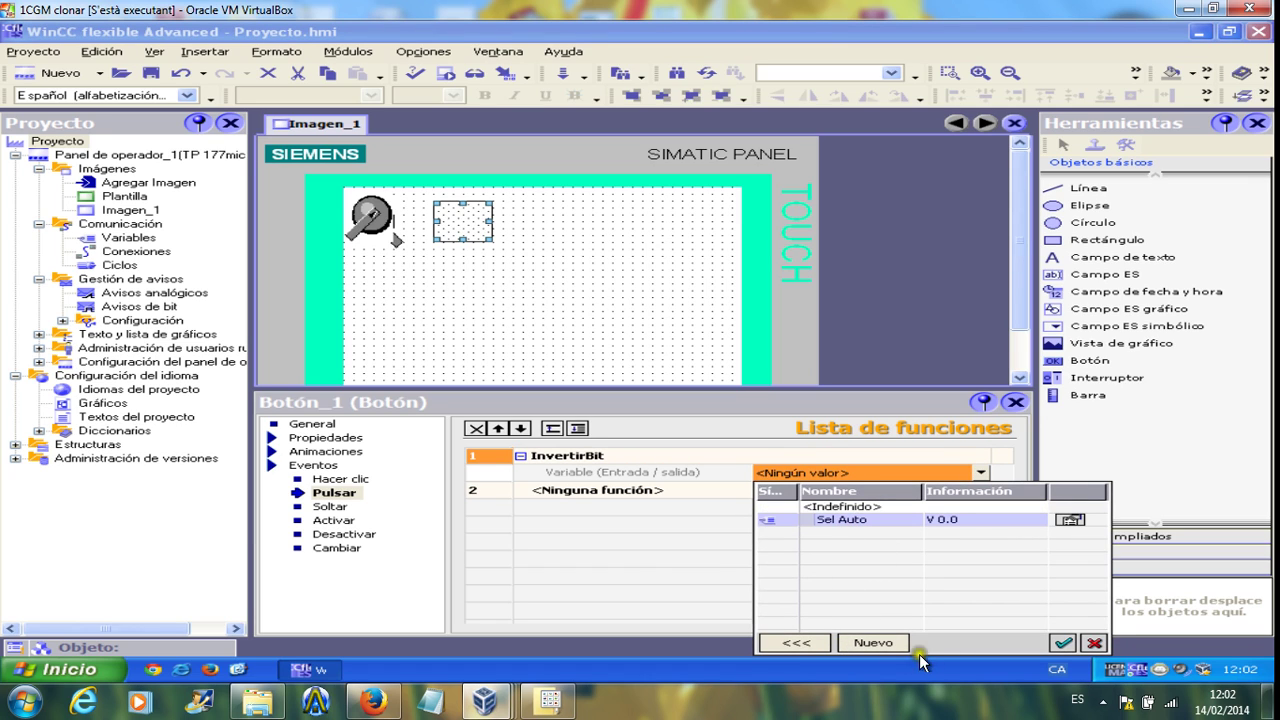
pyautogui.click(885, 516)
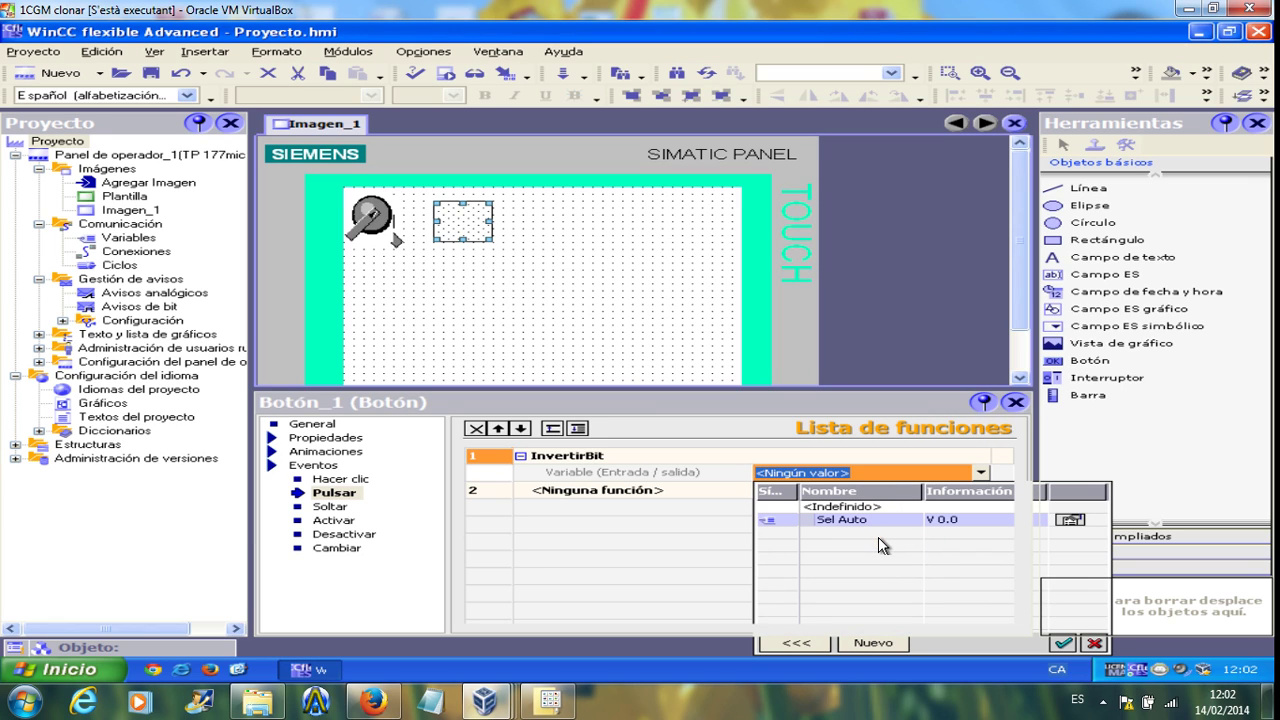
pyautogui.doubleClick(851, 521)
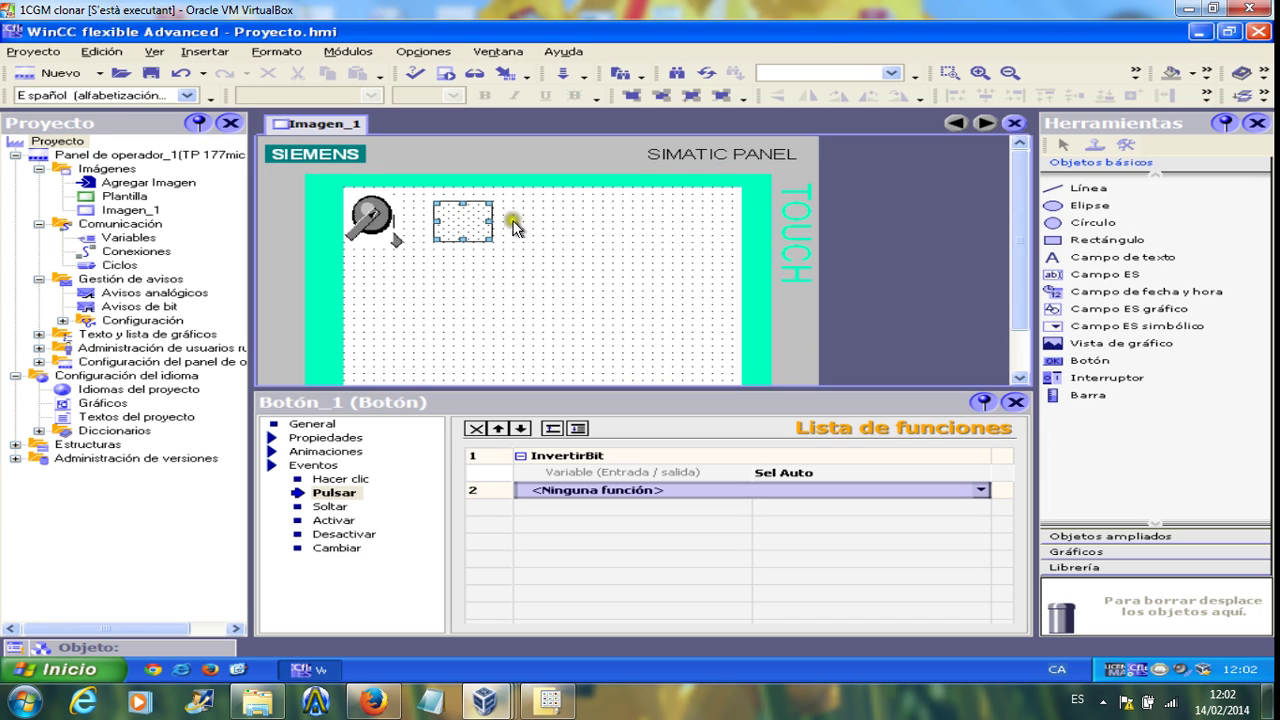
# Move the overlapping switch graphics toward the middle of Imagen_1 and place the invisible button over them.
pyautogui.moveTo(462, 228); pyautogui.dragTo(383, 228)
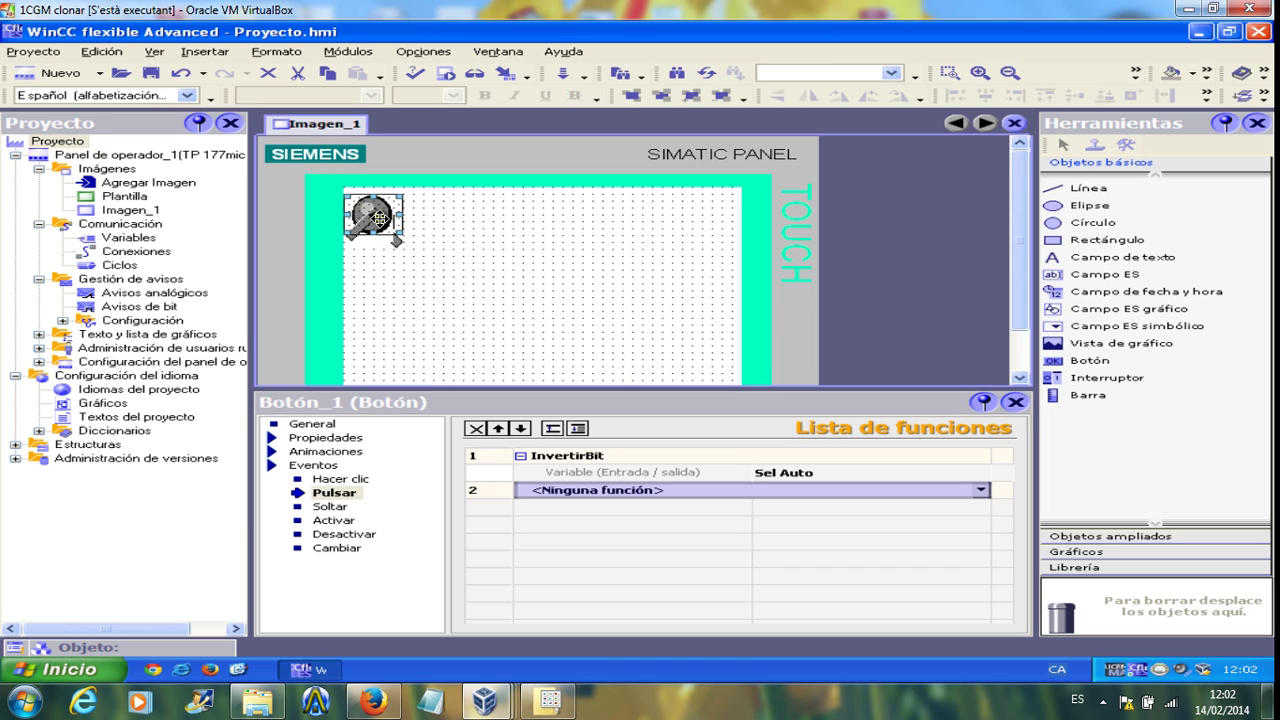
pyautogui.moveTo(379, 222); pyautogui.dragTo(607, 283)
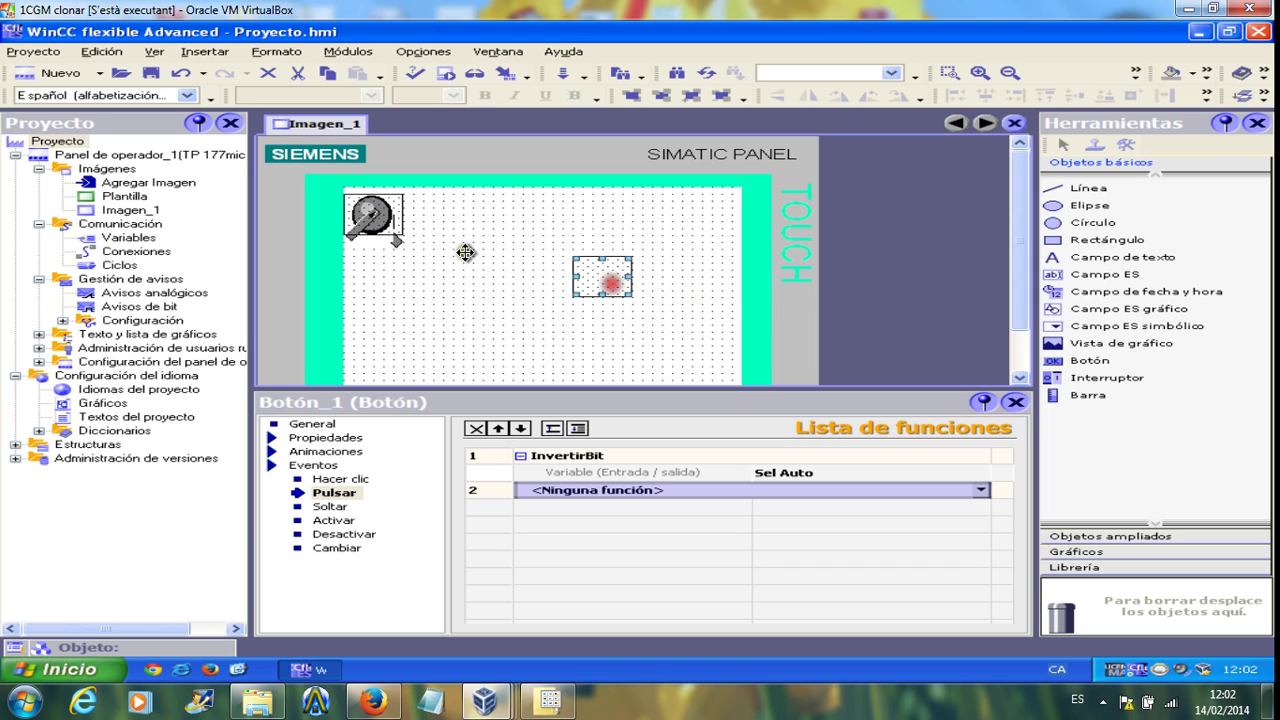
pyautogui.moveTo(372, 216); pyautogui.dragTo(482, 292)
pyautogui.moveTo(600, 276); pyautogui.dragTo(487, 304)
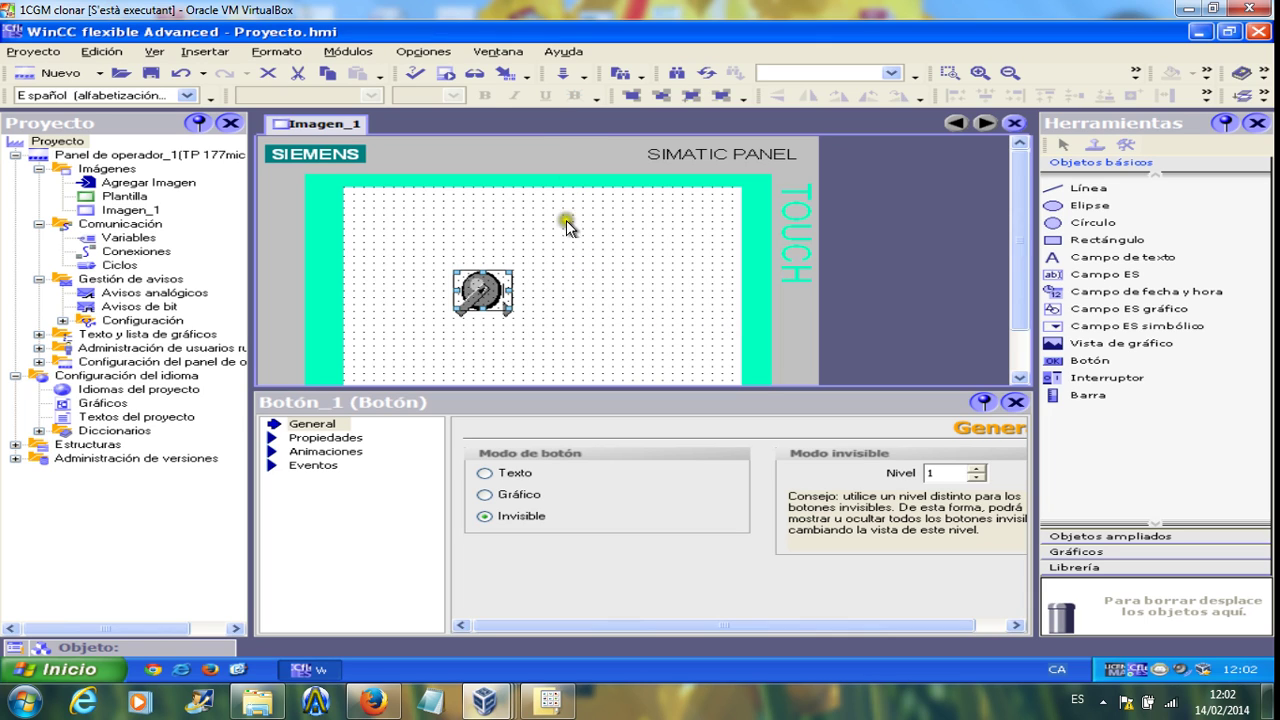
# Compile the project and start it in the runtime simulator.
pyautogui.click(507, 73)
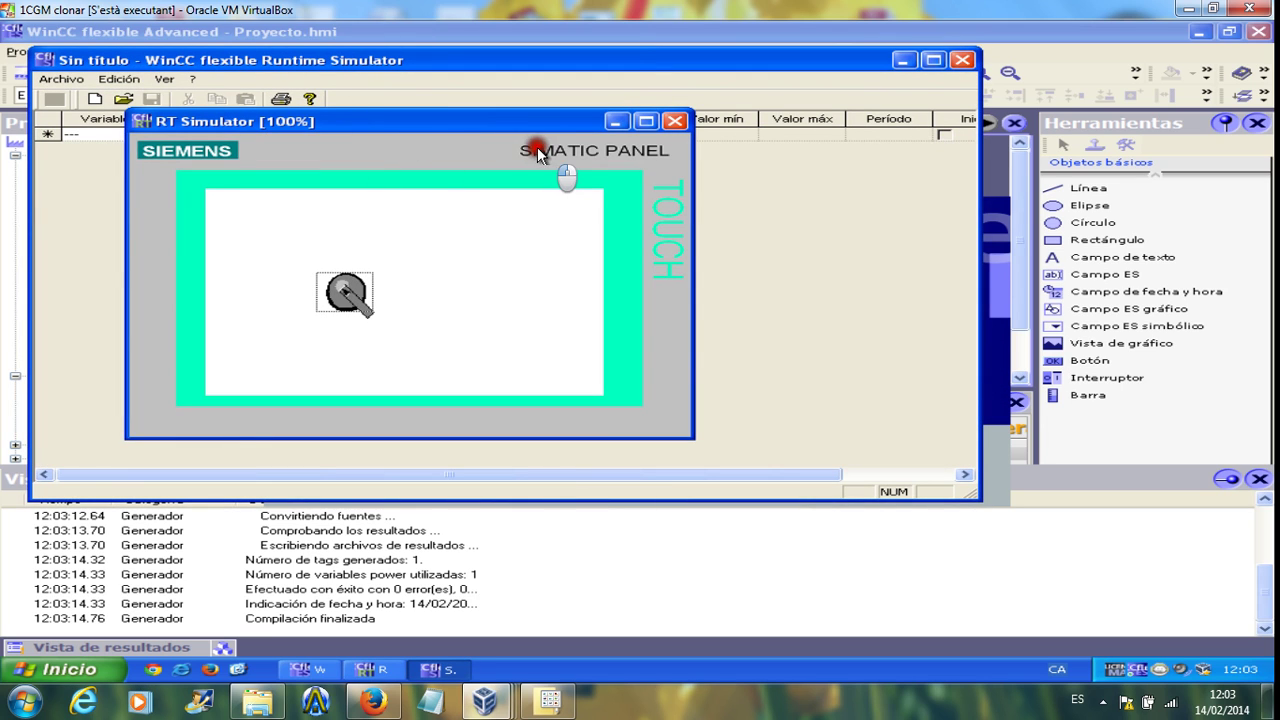
# Move the simulated panel window aside, add the Sel Auto variable to the simulator table and enable its Inicio option.
pyautogui.moveTo(428, 121); pyautogui.dragTo(865, 140)
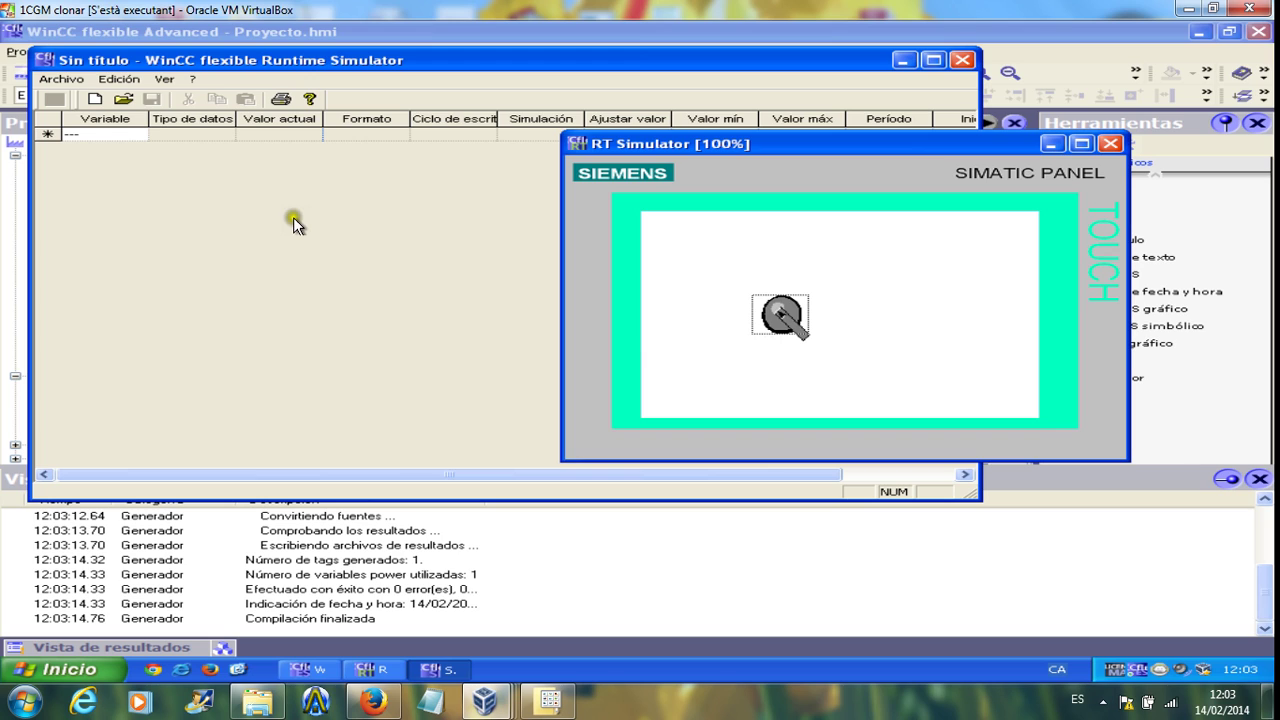
pyautogui.click(130, 134)
pyautogui.click(134, 134)
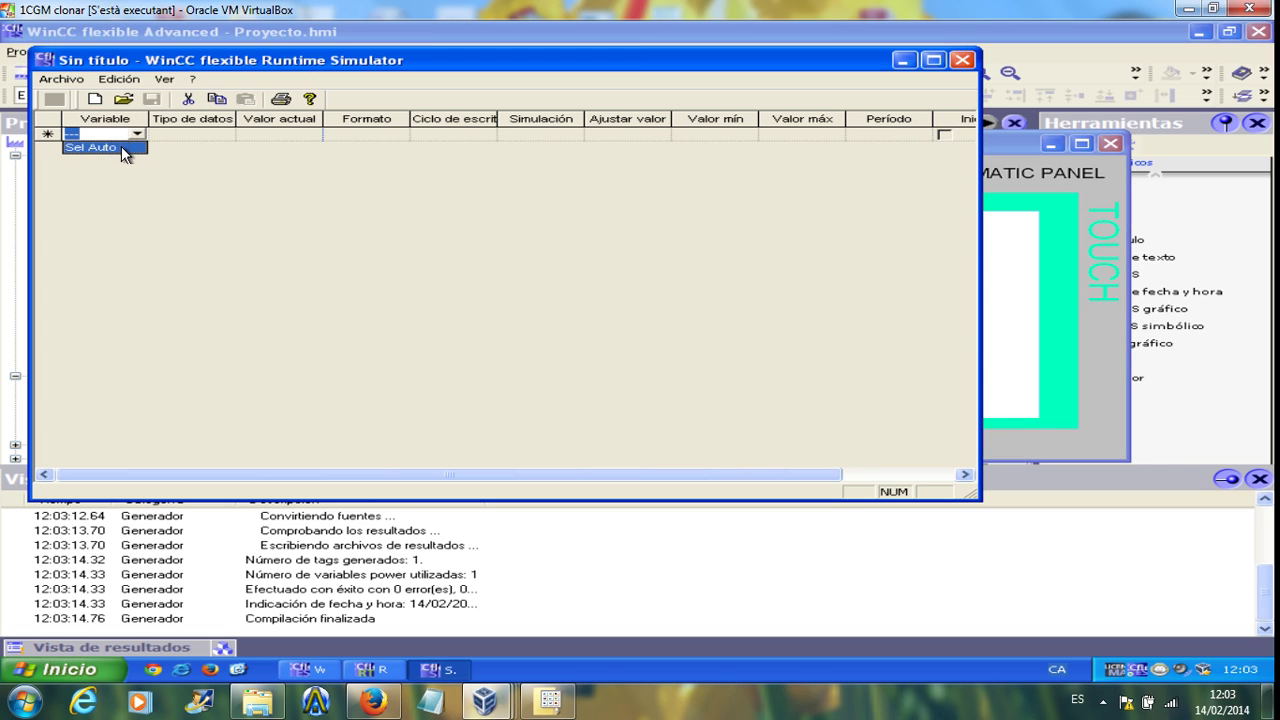
pyautogui.click(121, 146)
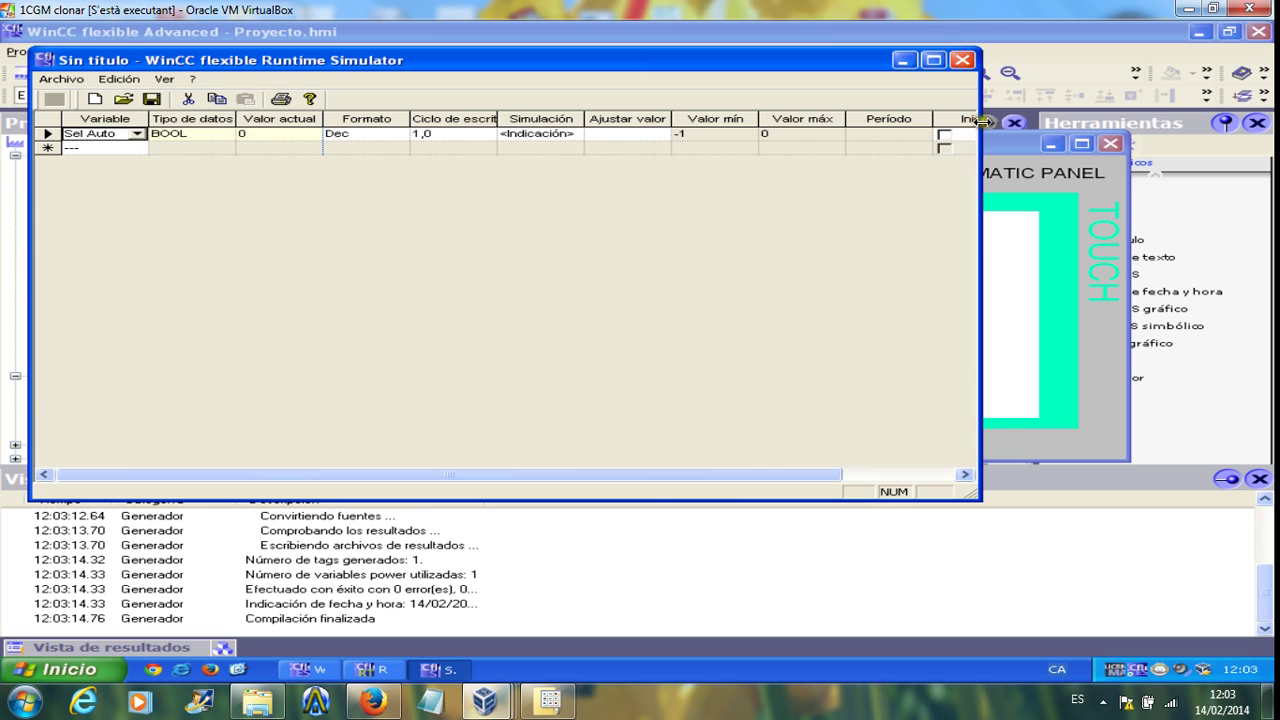
pyautogui.moveTo(980, 131); pyautogui.dragTo(1010, 131)
pyautogui.click(943, 134)
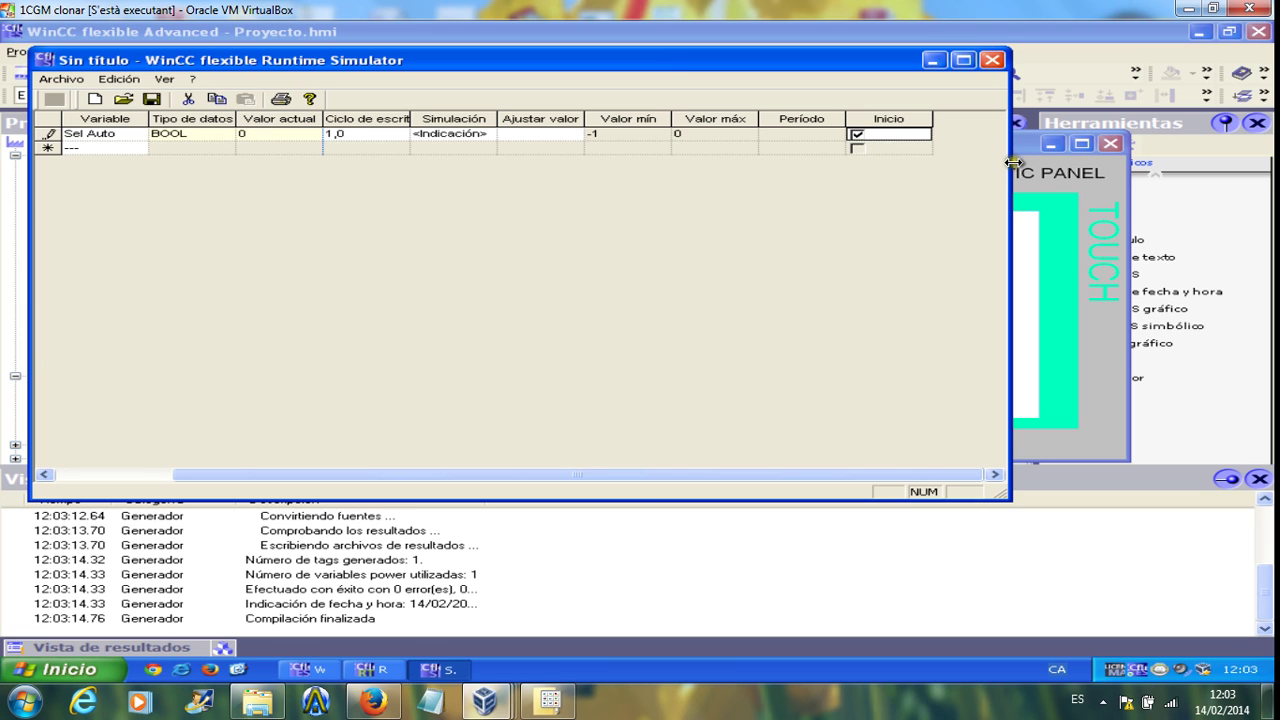
# Toggle the selector switch on and back off beside the narrowed simulator table, and close the simulation without saving changes.
pyautogui.moveTo(1013, 162); pyautogui.dragTo(560, 162)
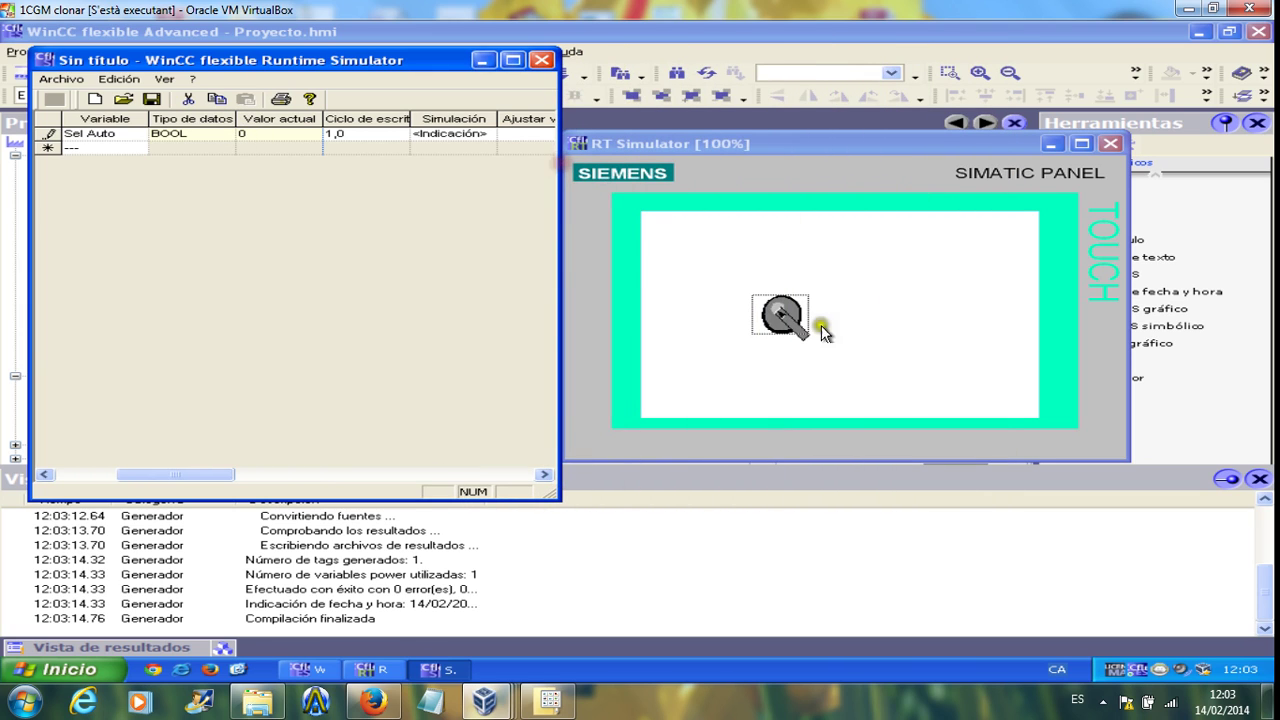
pyautogui.click(786, 311)
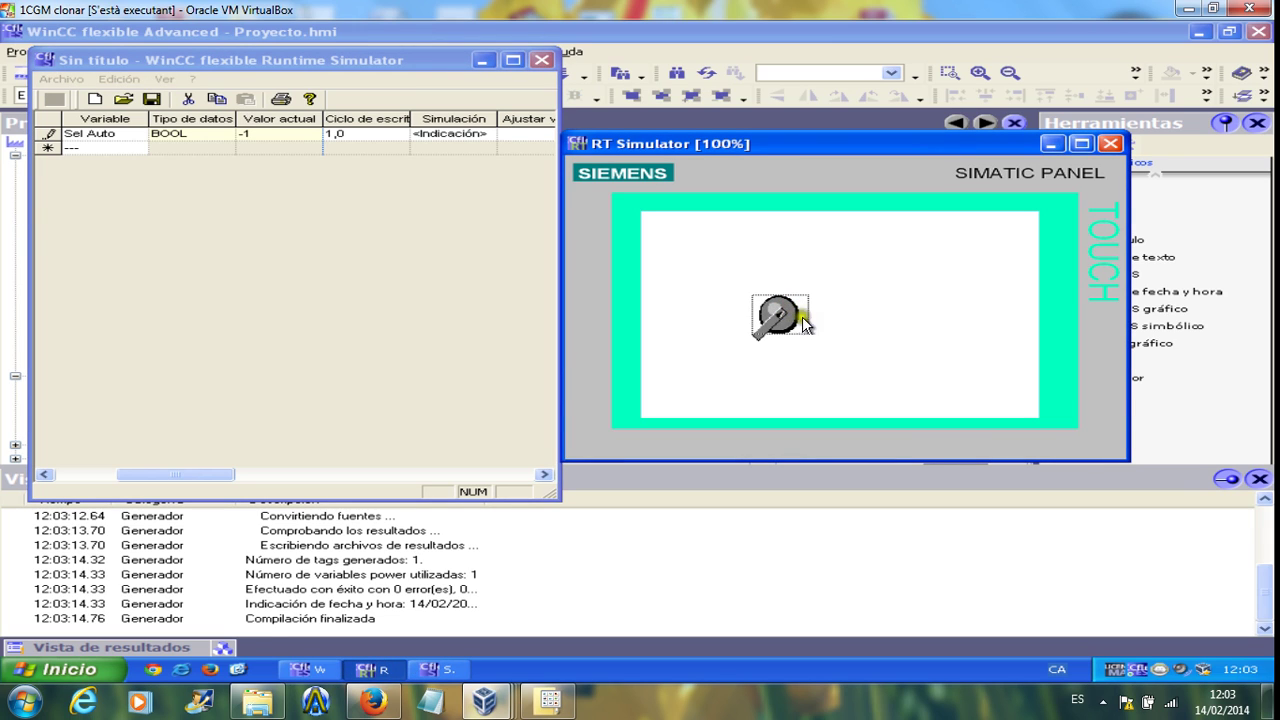
pyautogui.click(791, 318)
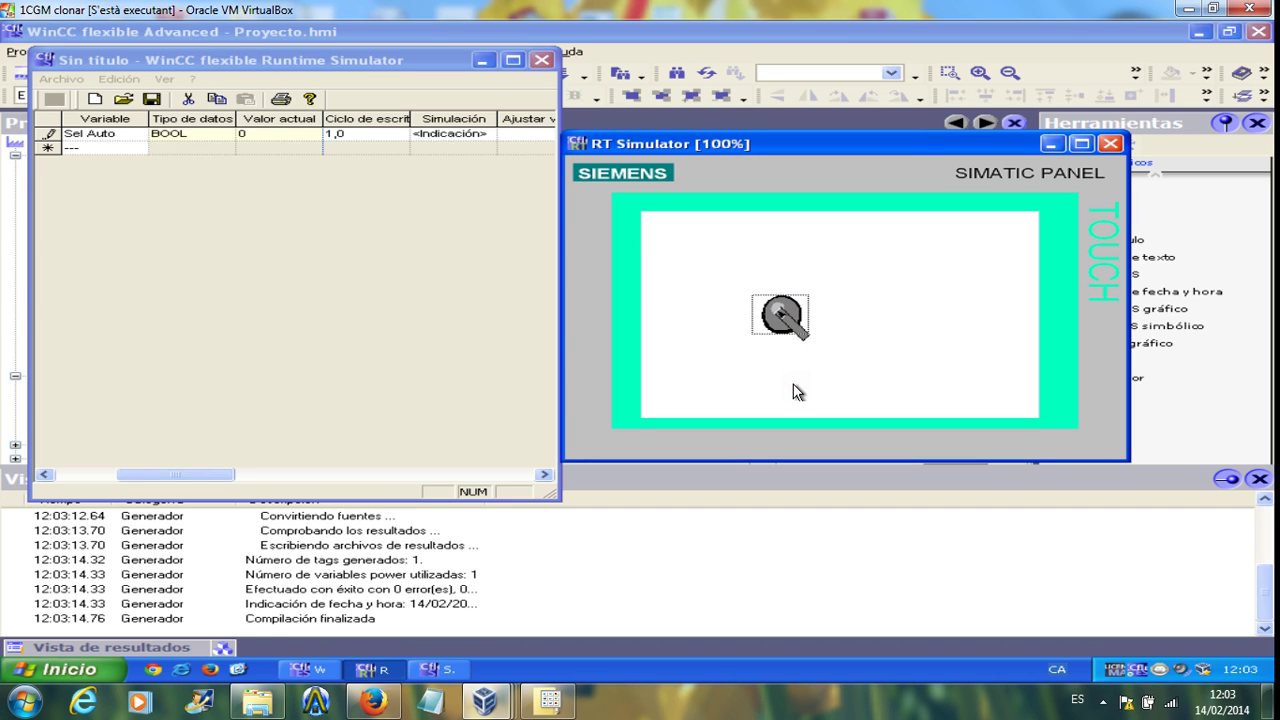
pyautogui.click(793, 380)
pyautogui.click(1110, 143)
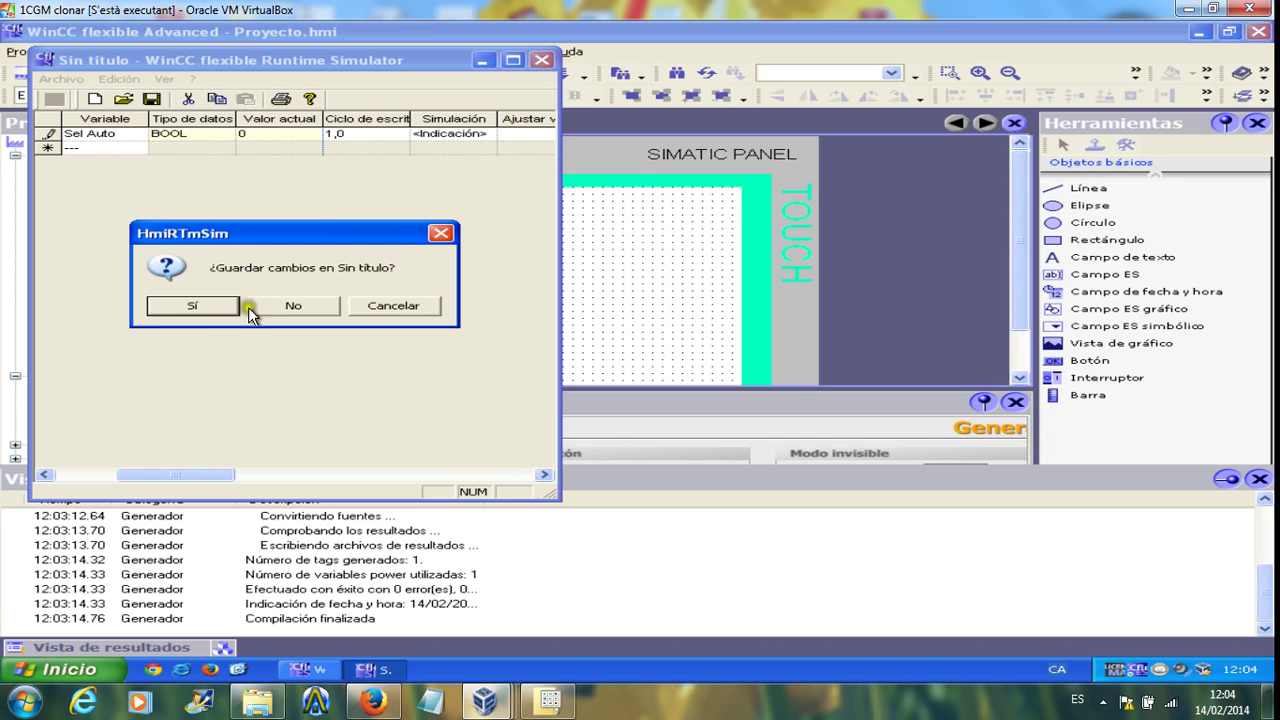
pyautogui.click(286, 306)
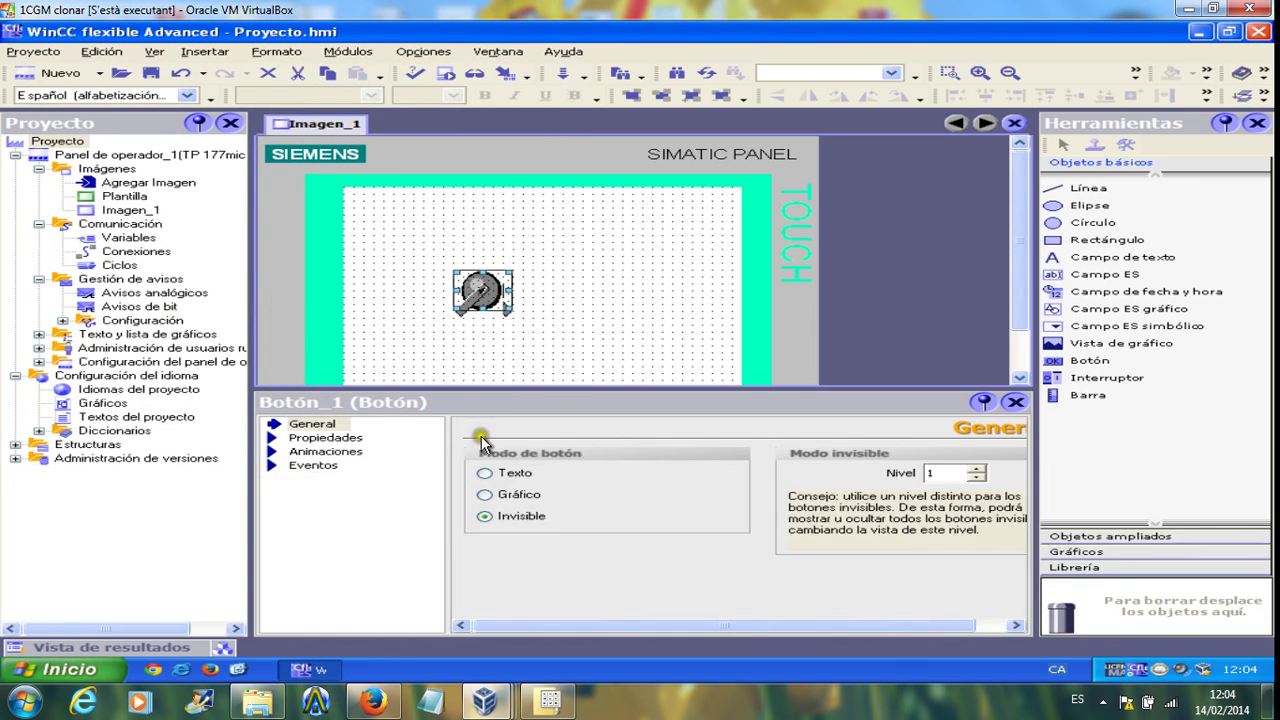
# Add DesactivarBit as the second function of the invisible button's Pulsar event, leaving its variable unassigned.
pyautogui.click(285, 467)
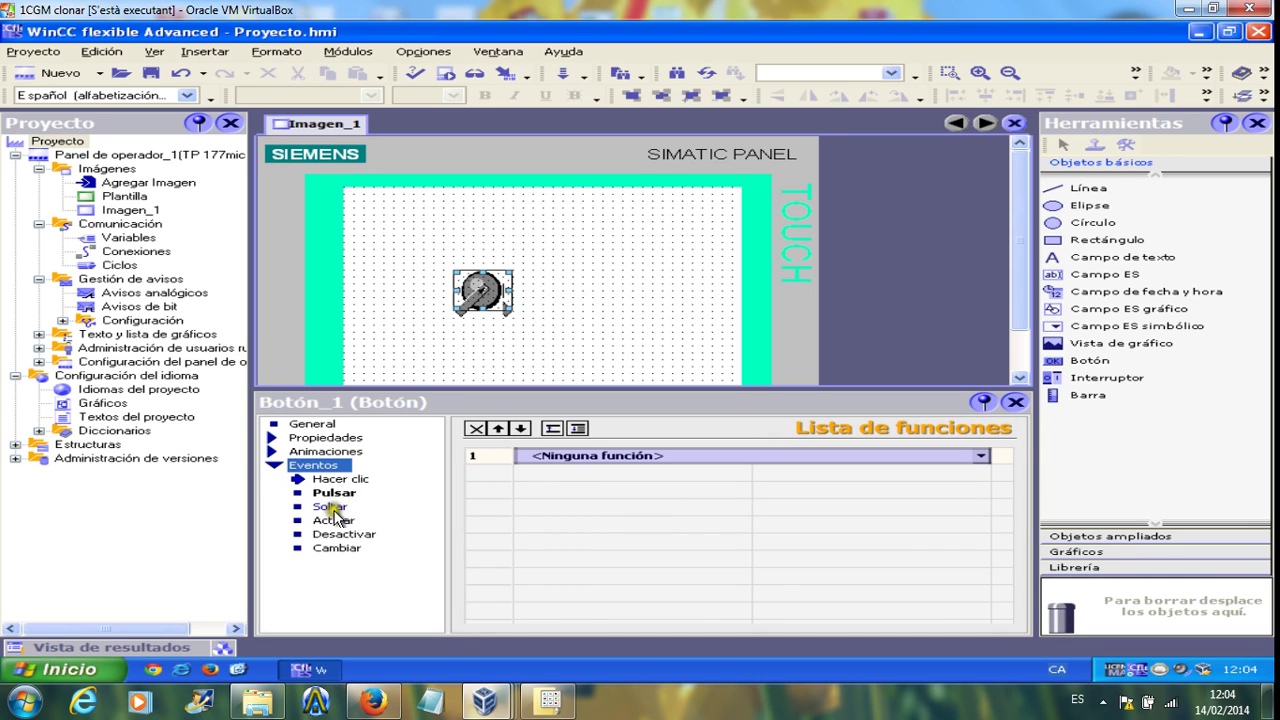
pyautogui.click(342, 493)
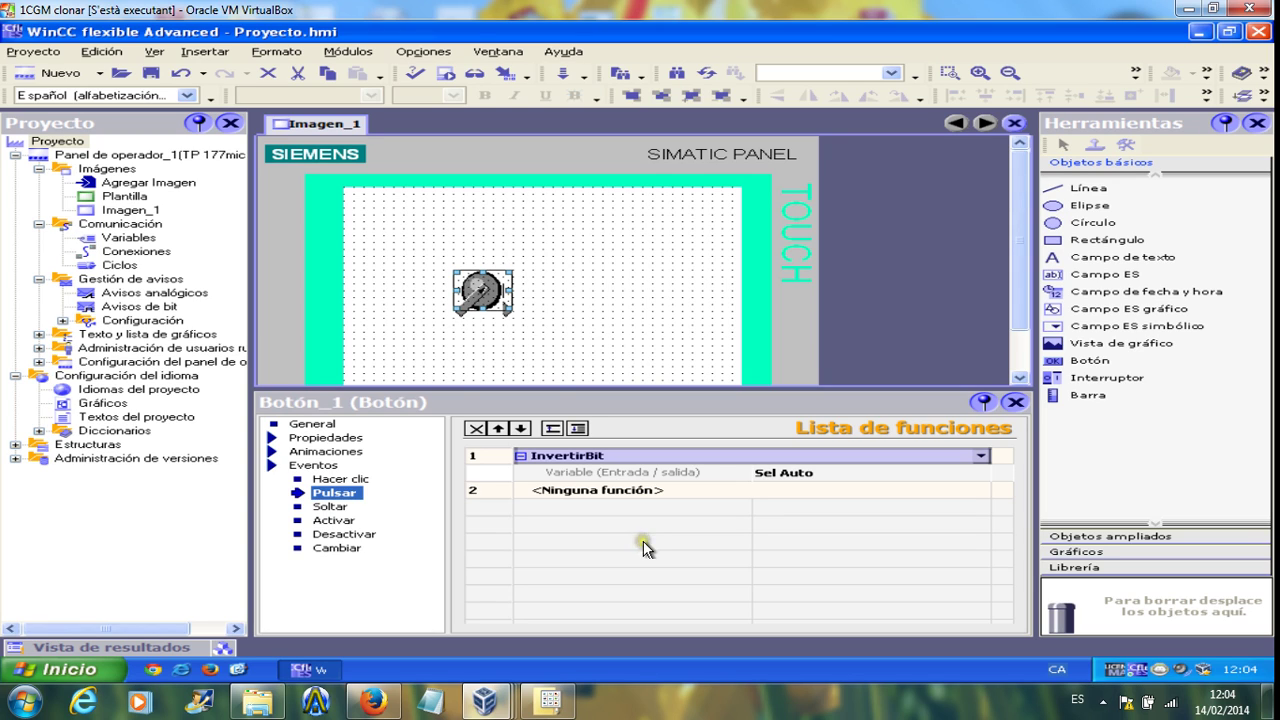
pyautogui.click(956, 495)
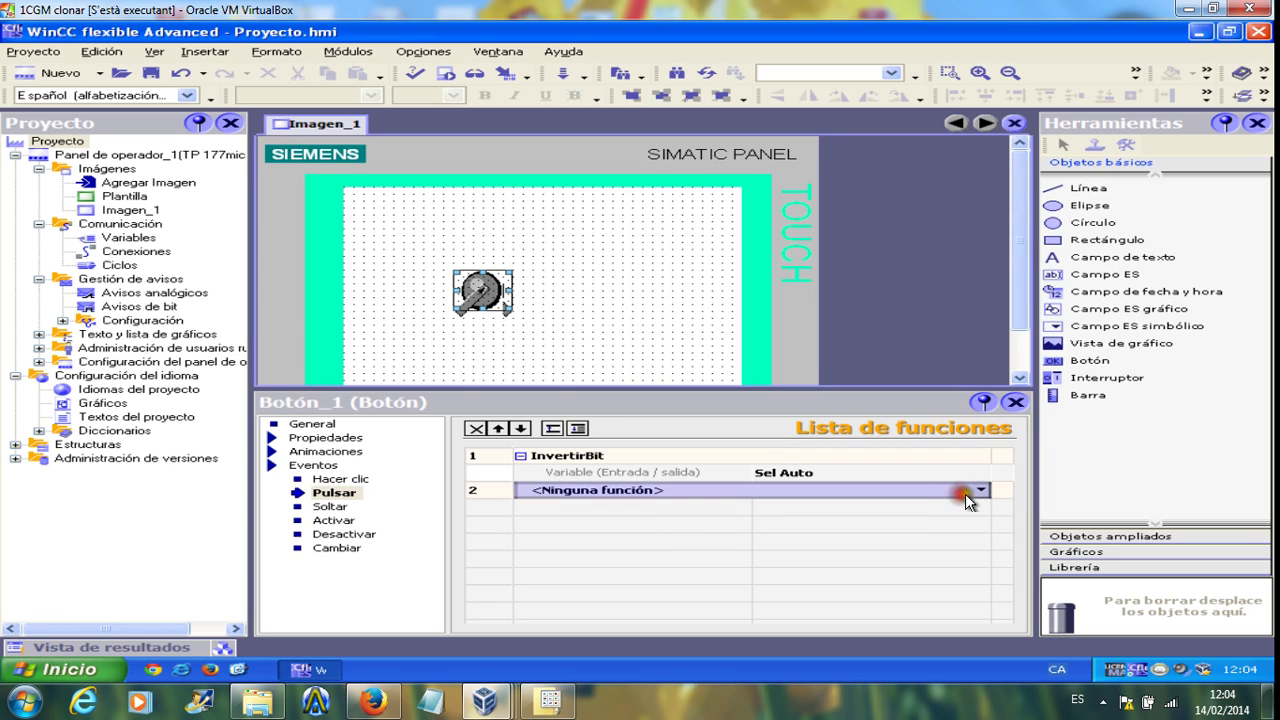
pyautogui.click(976, 490)
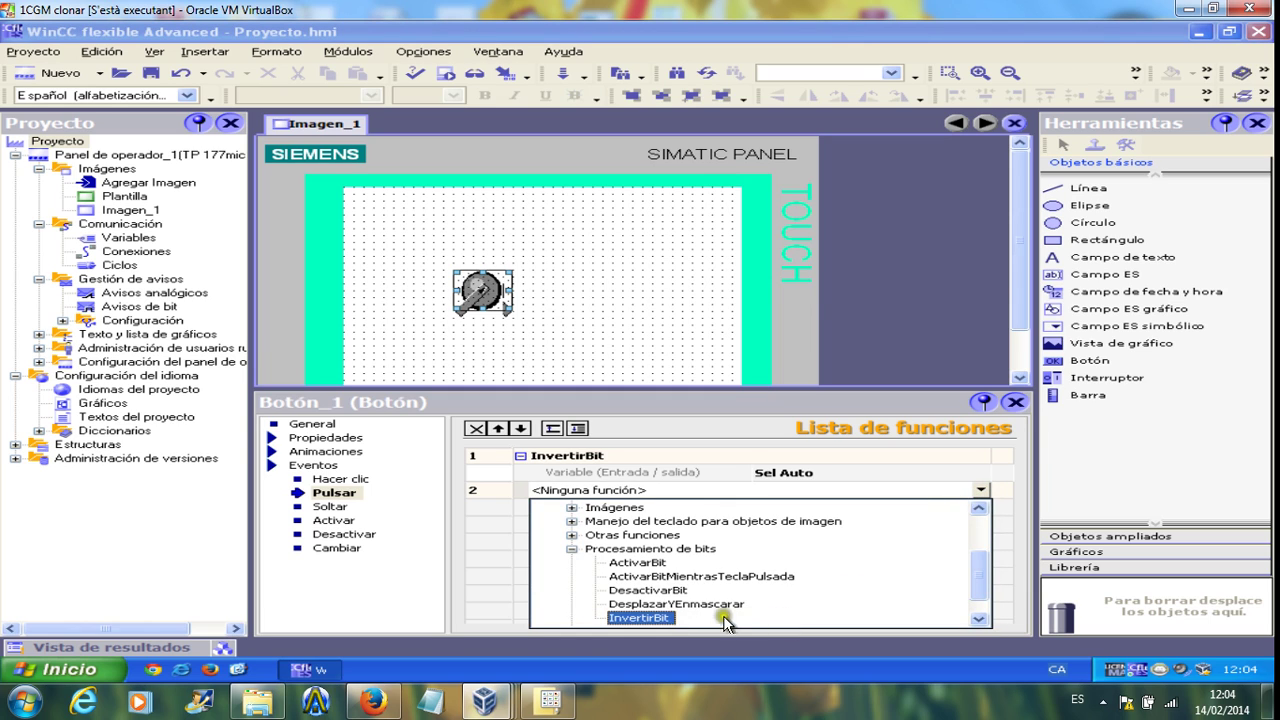
pyautogui.click(650, 589)
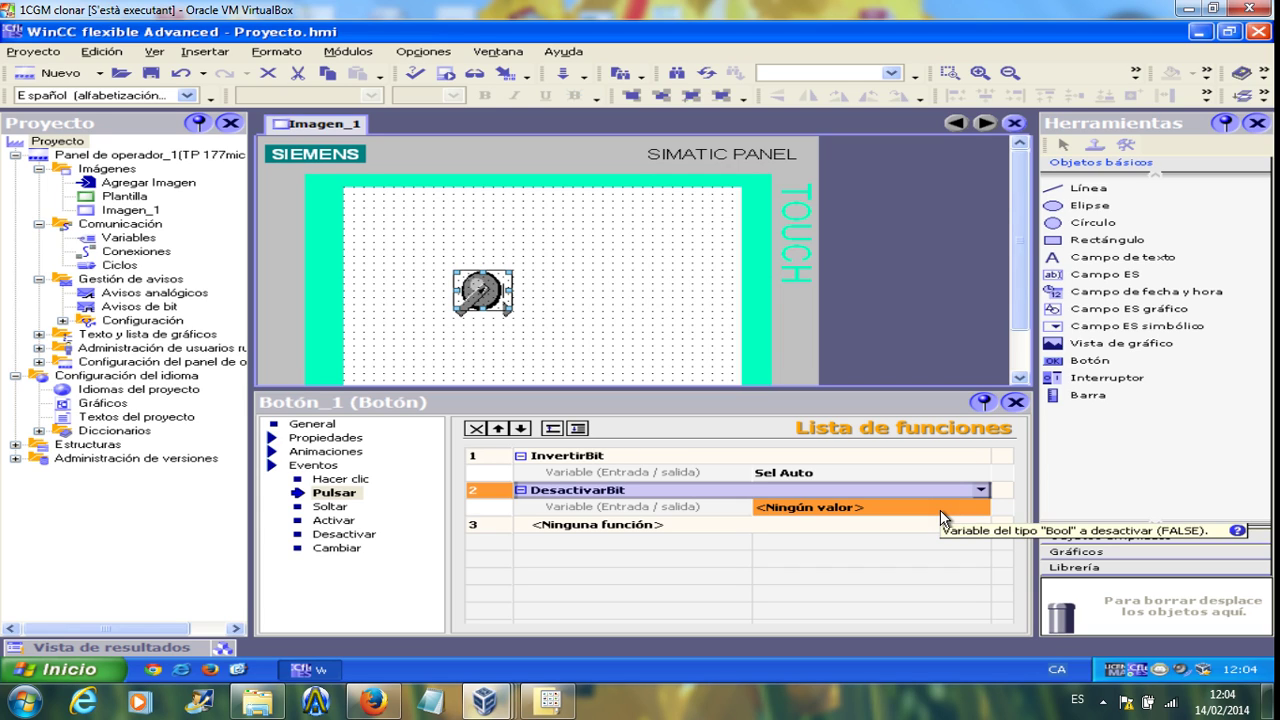
pyautogui.moveTo(940, 511)
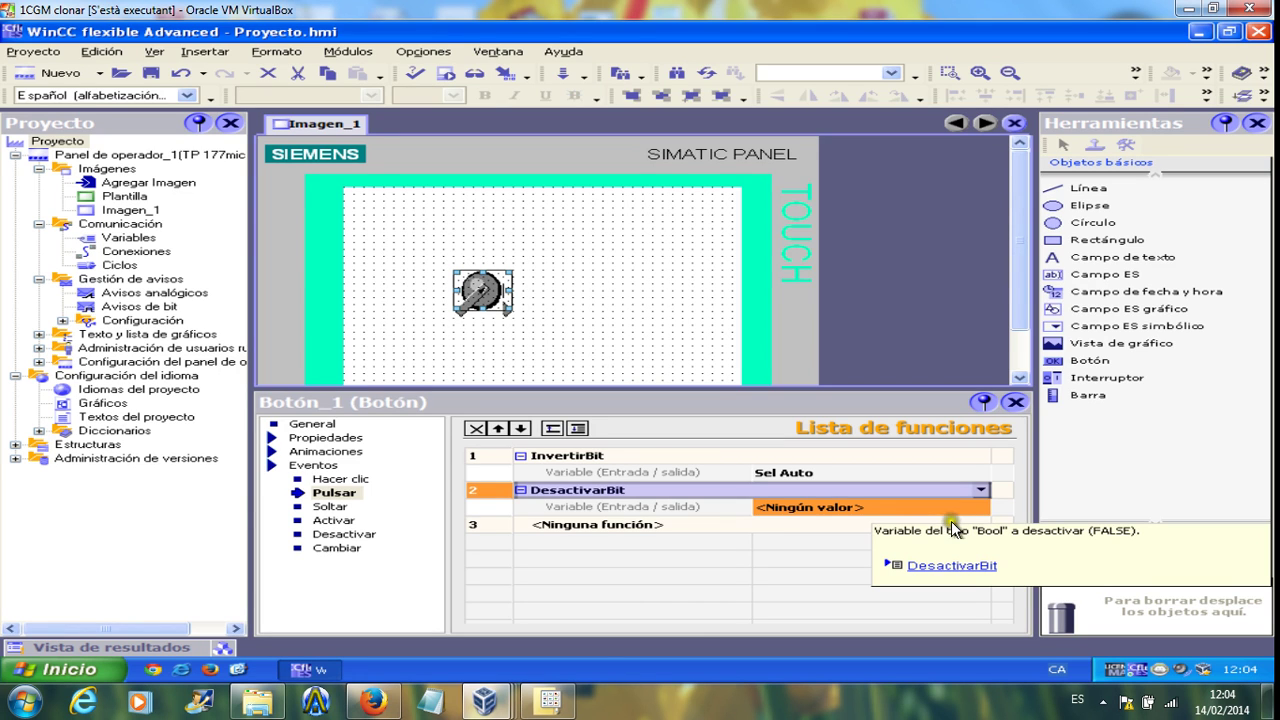
pyautogui.click(553, 700)
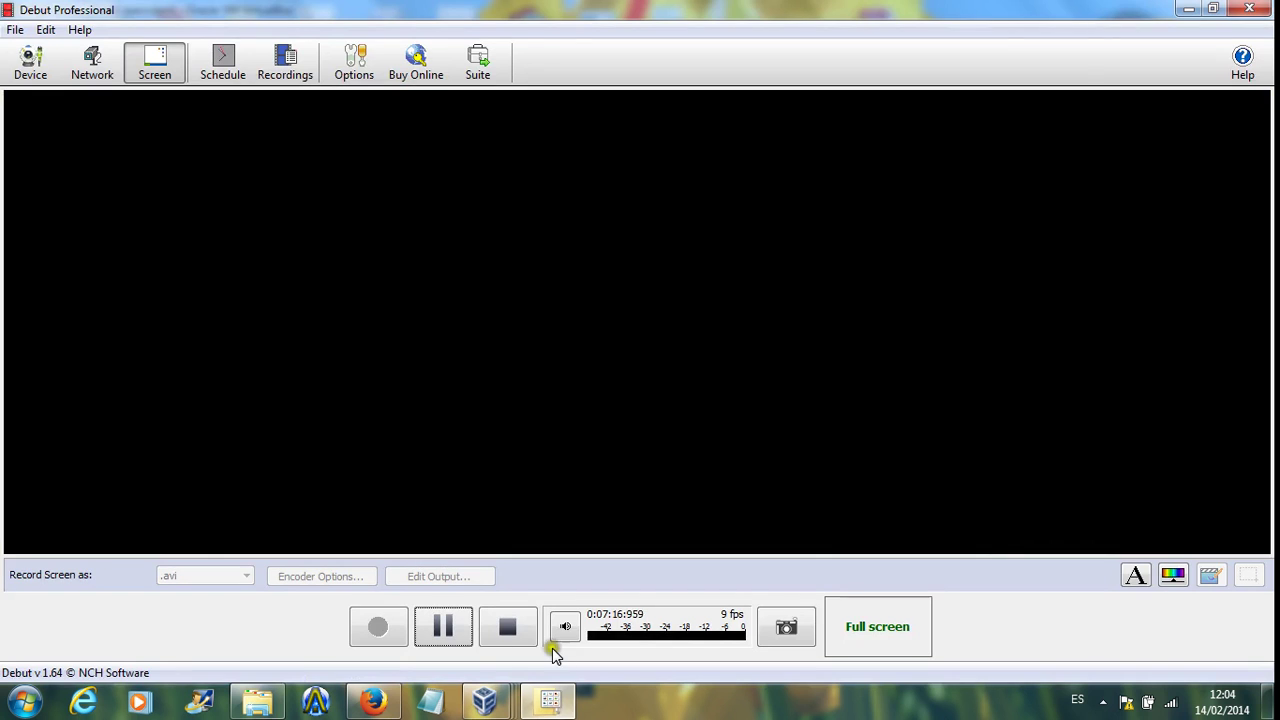